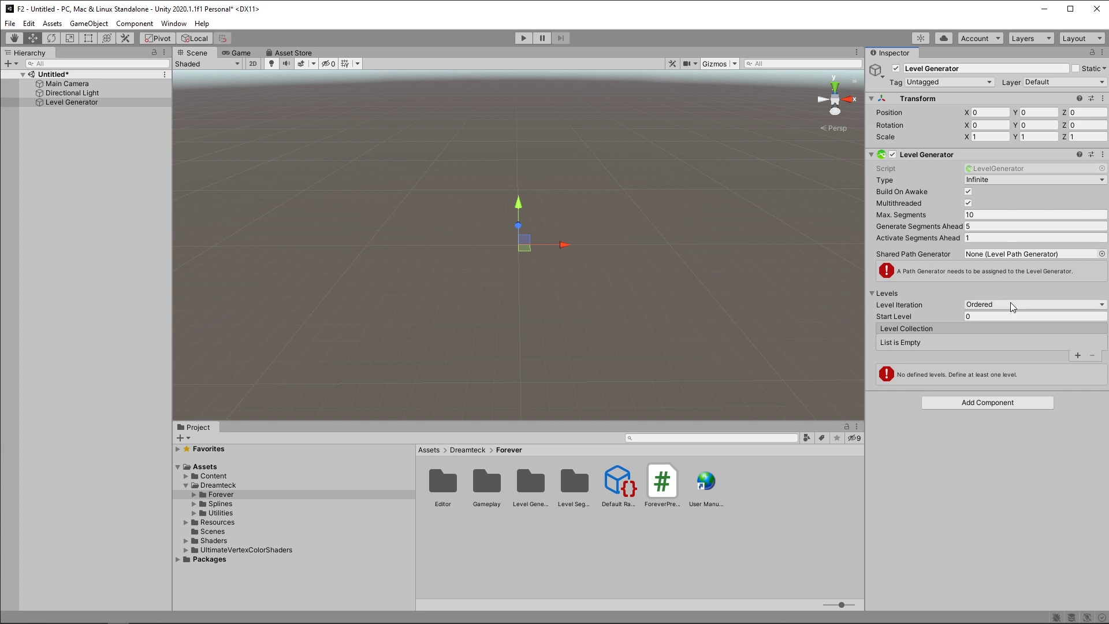
Add an empty element to the Level Collection and create a Forever Level asset named Level 1 in the Dreamteck/Forever folder
left_click(1077, 355)
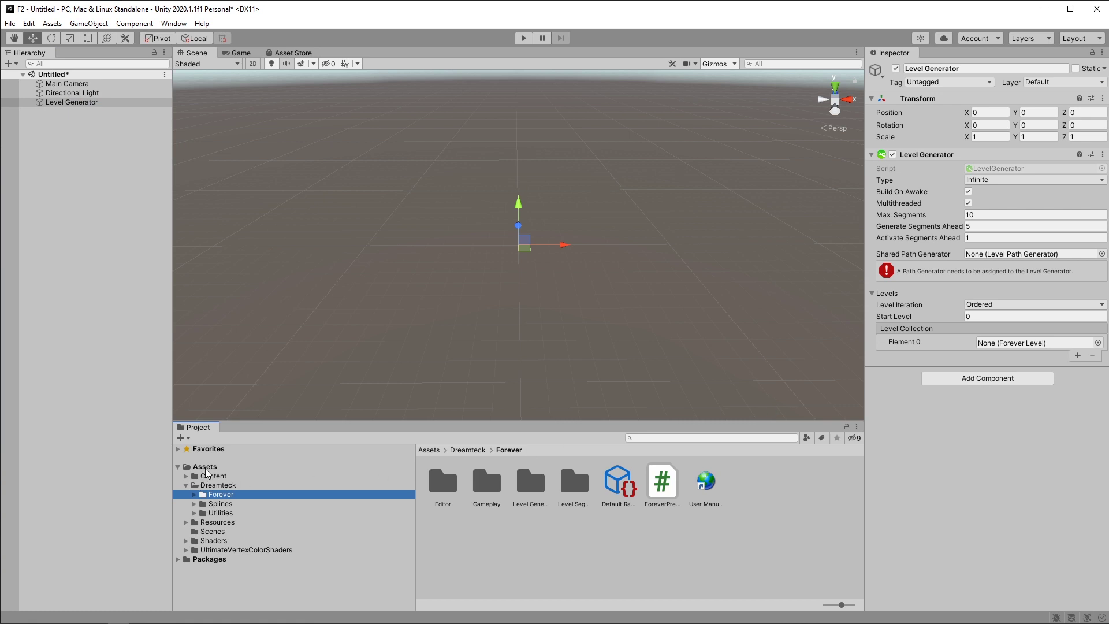
right_click(432, 513)
mouse_move(462, 213)
mouse_move(636, 197)
mouse_move(645, 153)
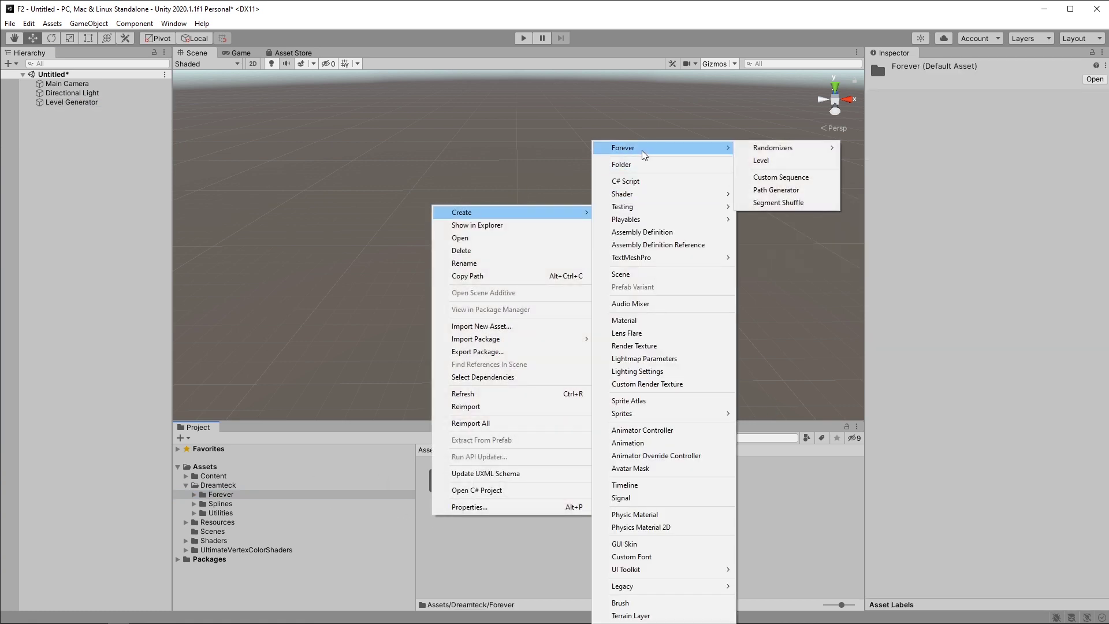
left_click(756, 160)
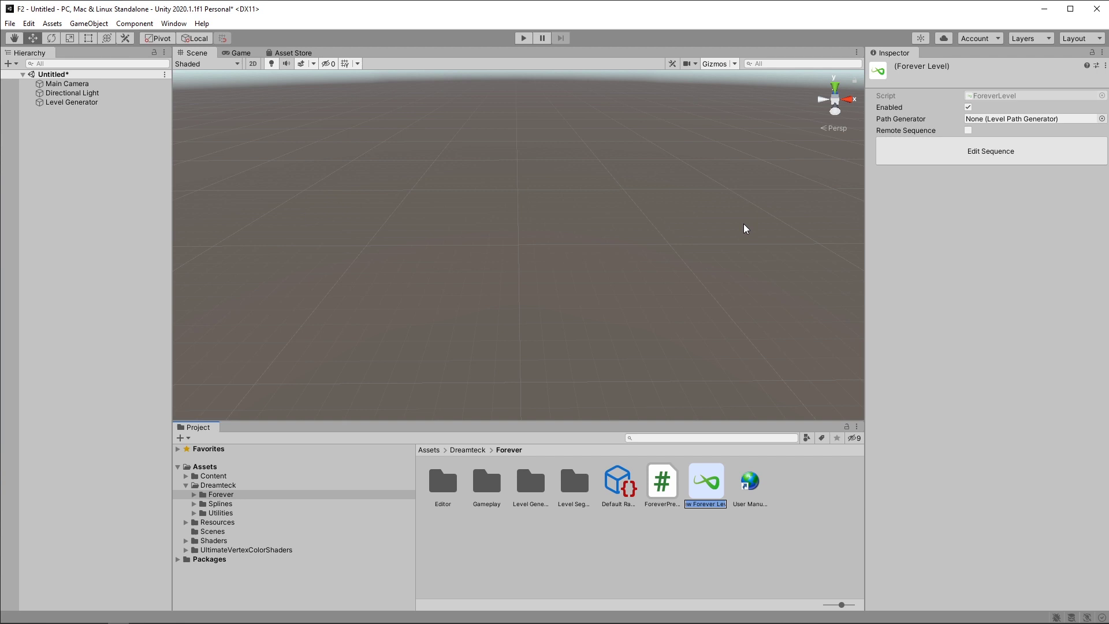
type("Level 1")
key("Return")
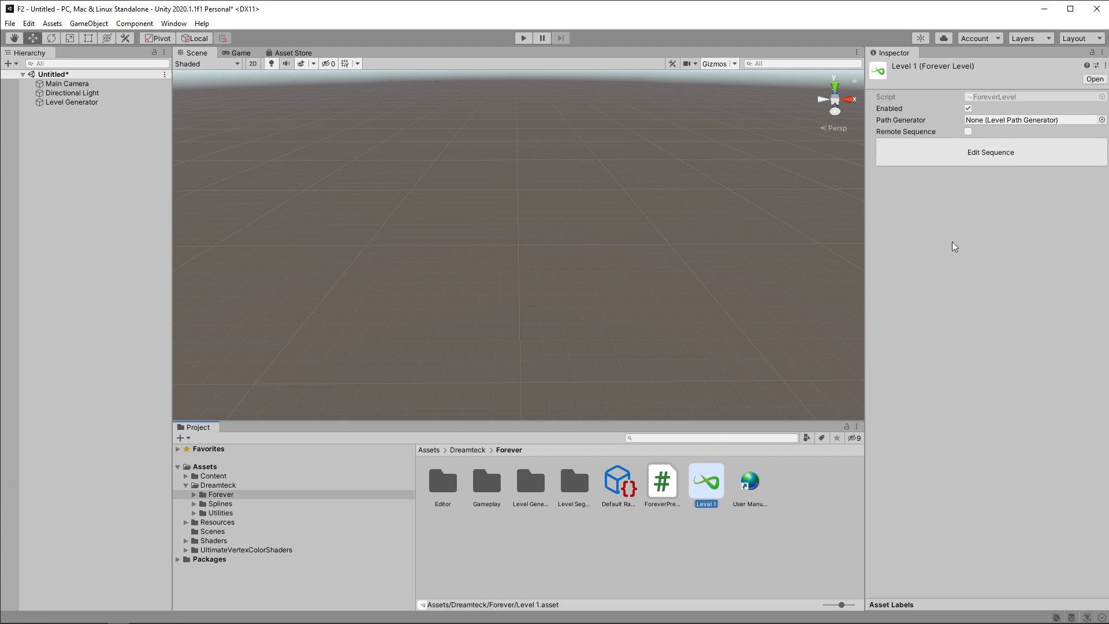
Add a second sequence to Level 1 and fill the first sequence with the Volcano_1, Volcano_2 and Volcano_3 segments
left_click(950, 162)
mouse_move(612, 120)
left_mouse_down()
mouse_move(580, 120)
mouse_move(604, 121)
left_mouse_up()
left_click(369, 142)
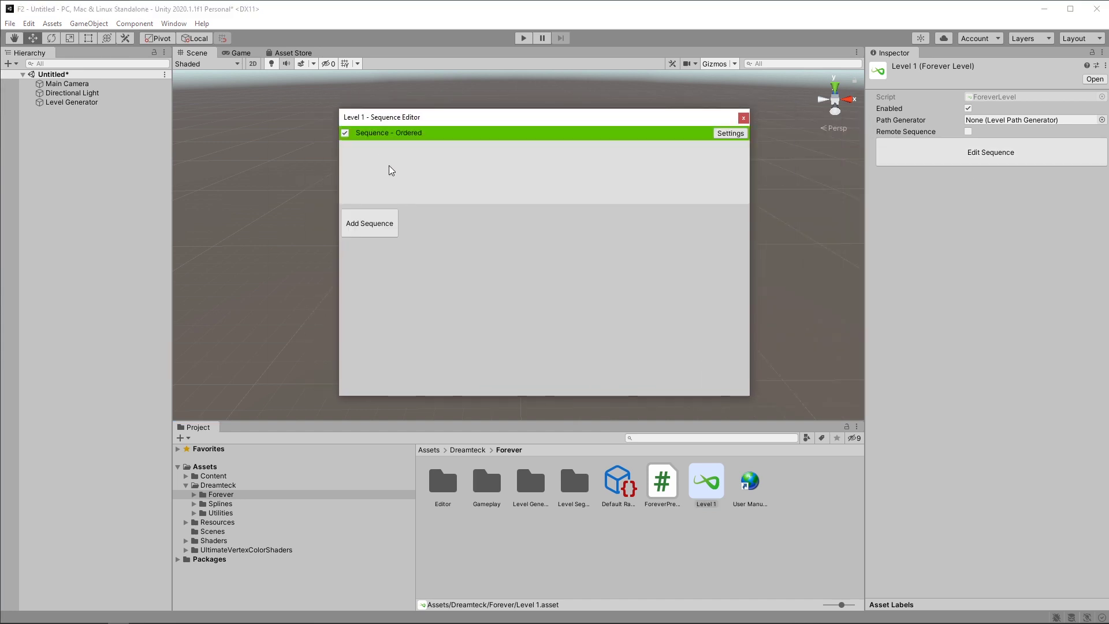
left_click(369, 223)
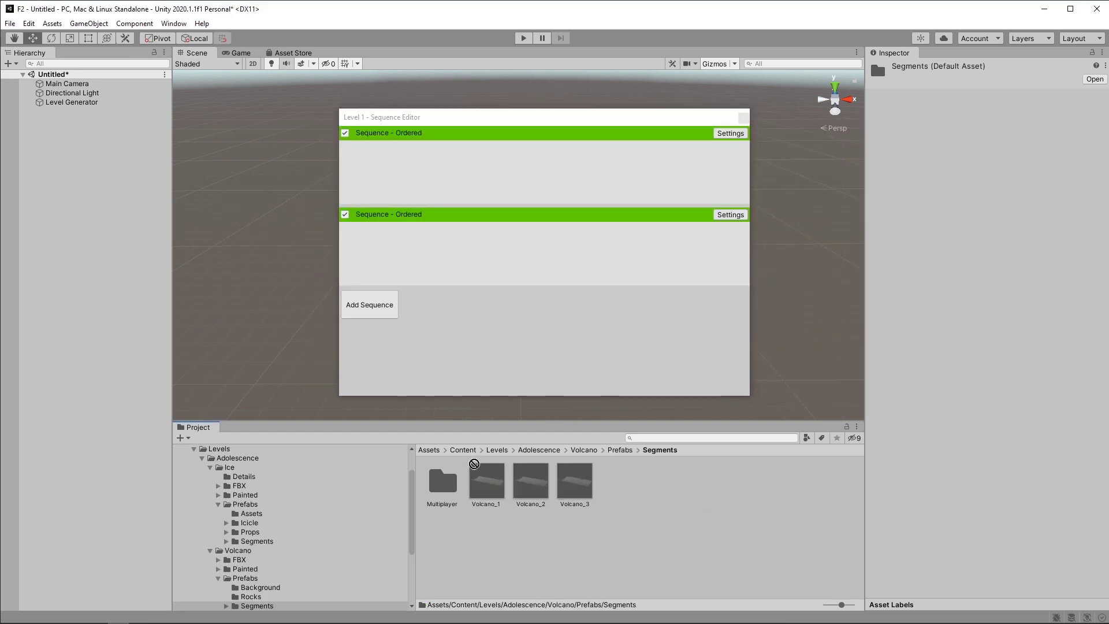
left_click_drag(473, 463, 445, 178)
left_click_drag(530, 480, 462, 190)
left_click_drag(559, 462, 532, 174)
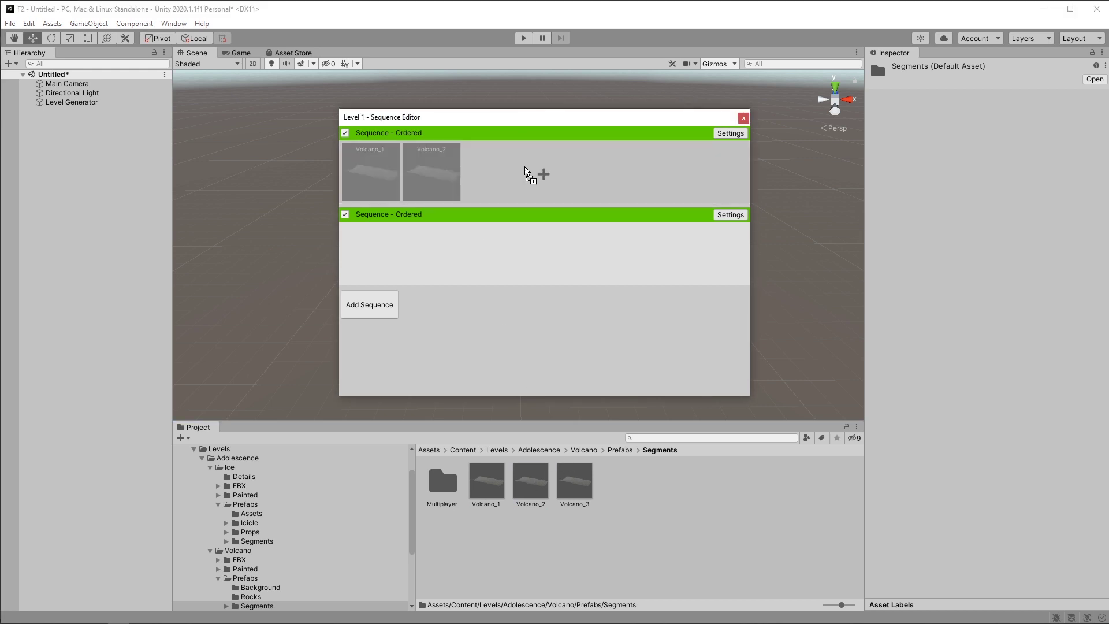
Place Ice_Transit in the second sequence and add a third sequence containing the Ice_A and Ice_C segments
left_click(257, 542)
left_click_drag(574, 480, 369, 253)
left_click(369, 305)
left_click_drag(486, 481, 370, 335)
left_click_drag(530, 480, 449, 332)
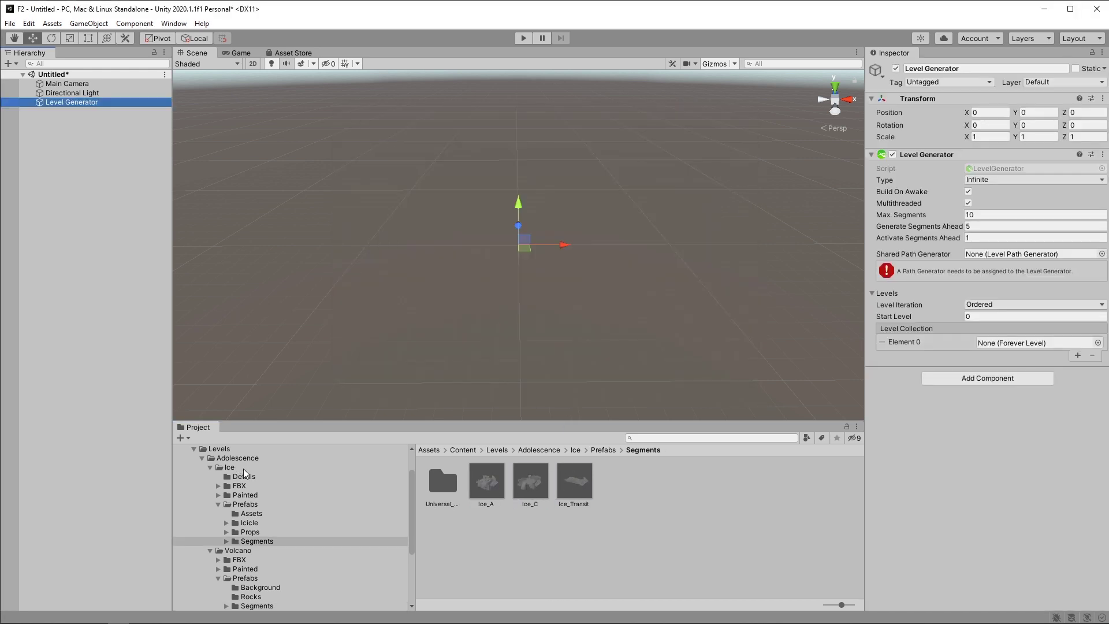
Assign the Level 1 asset to Element 0 of the Level Generator's Level Collection
scroll(222, 462, "up", 2)
left_click(220, 470)
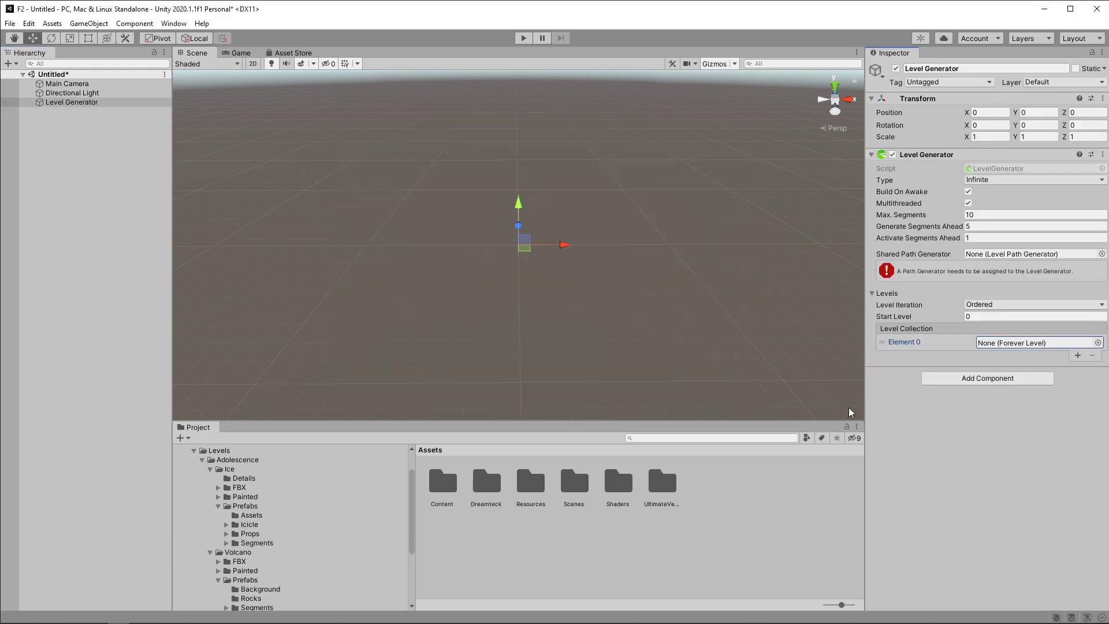
left_click(1098, 343)
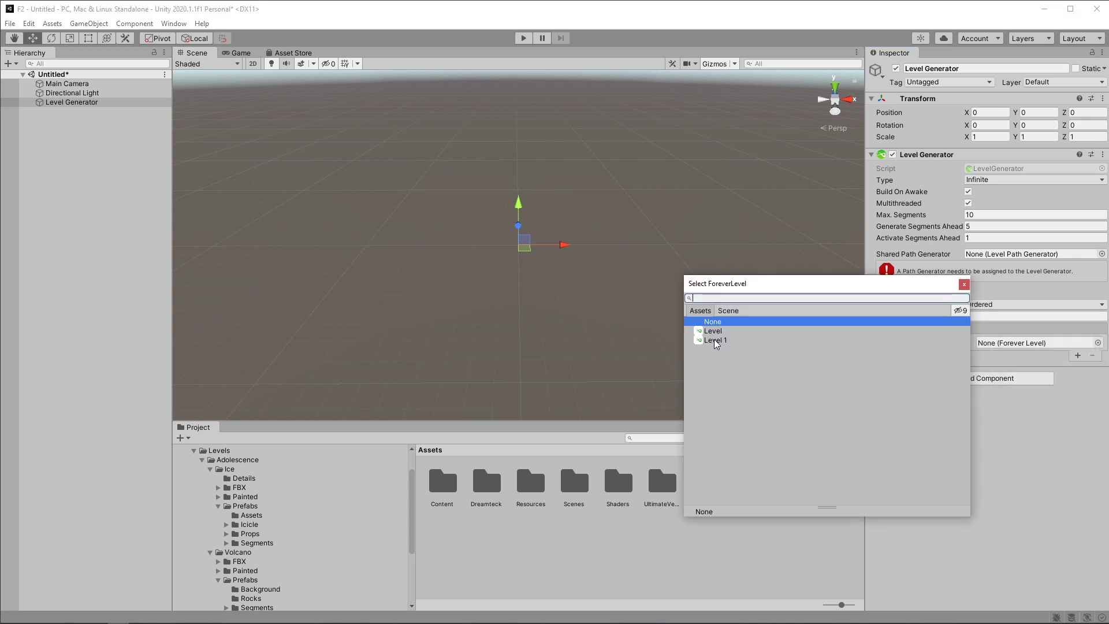
double_click(716, 341)
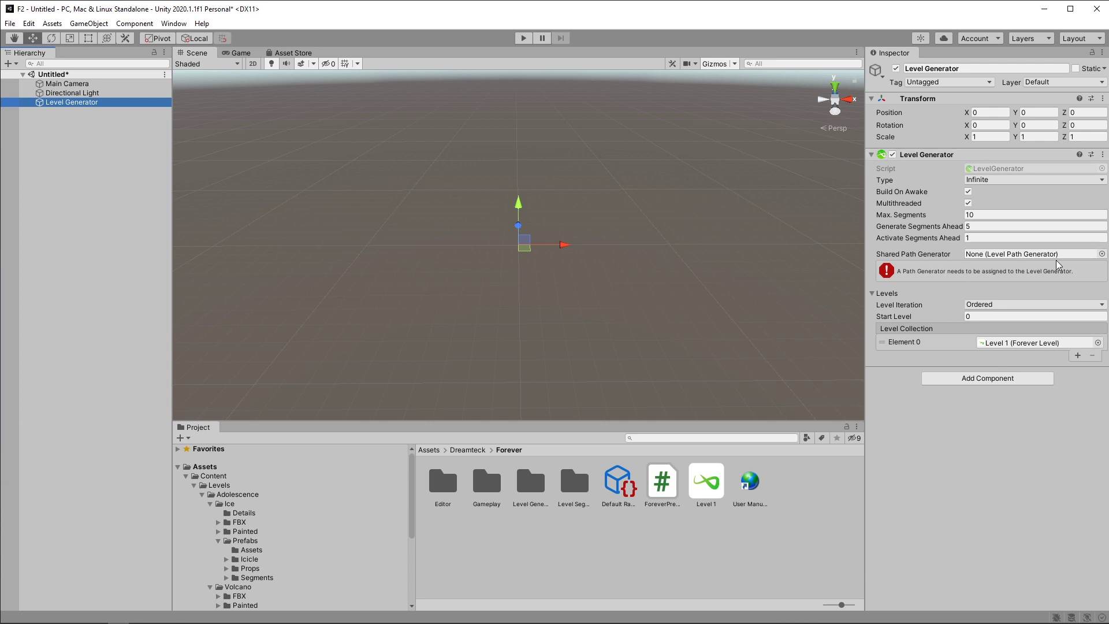
Assign Ice Path from the Adolescence/Ice folder as the Level Generator's shared path generator and run the scene
left_click(234, 494)
left_click(240, 503)
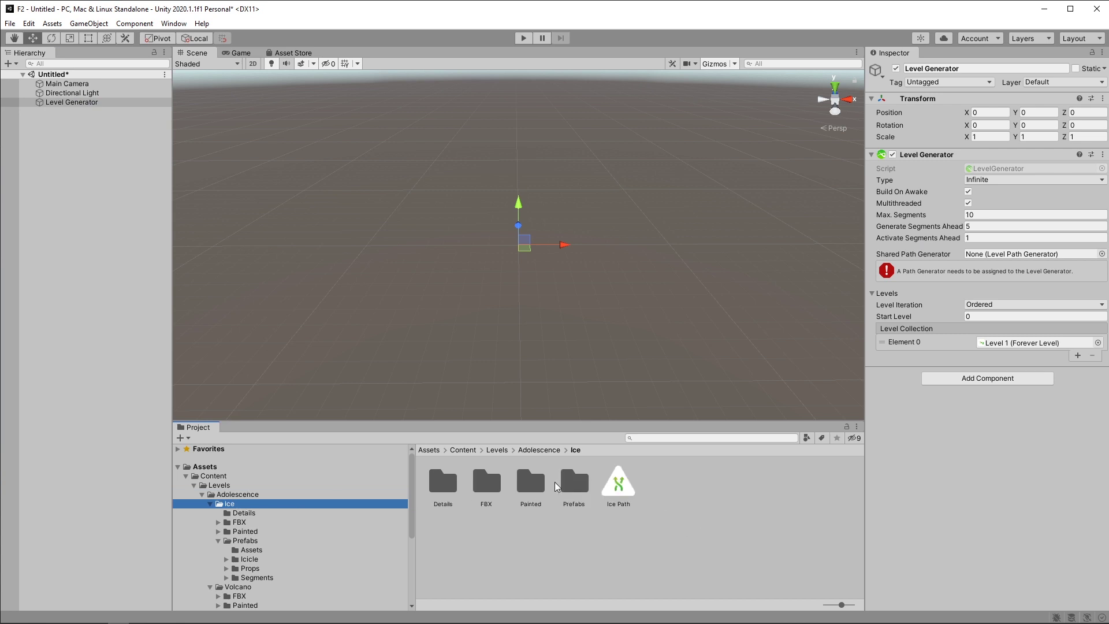
left_click_drag(623, 492, 1004, 259)
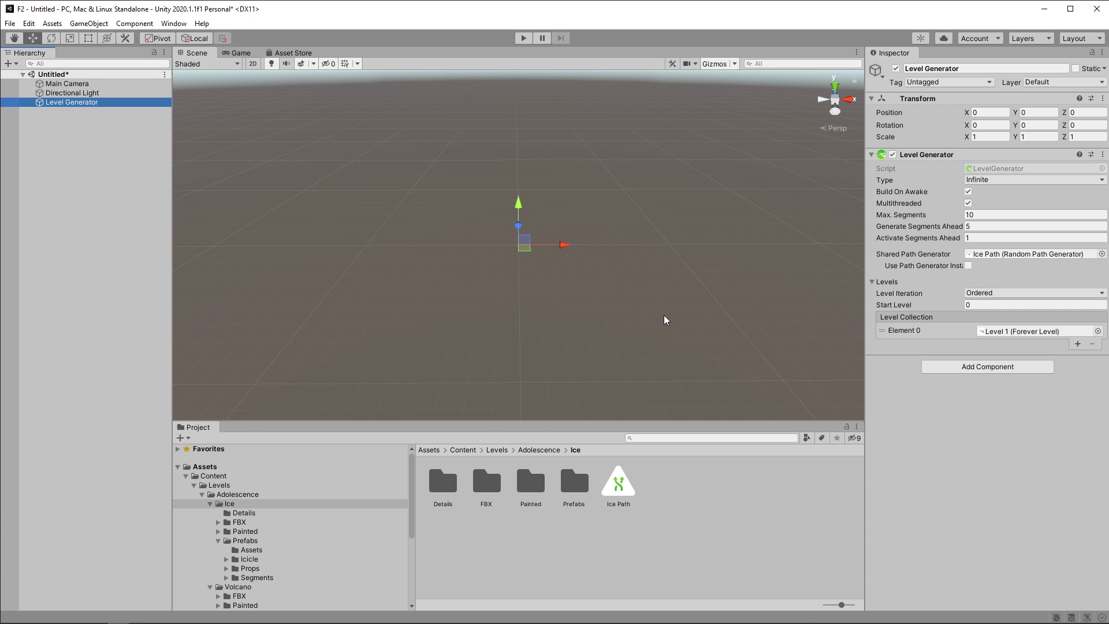
left_click(523, 38)
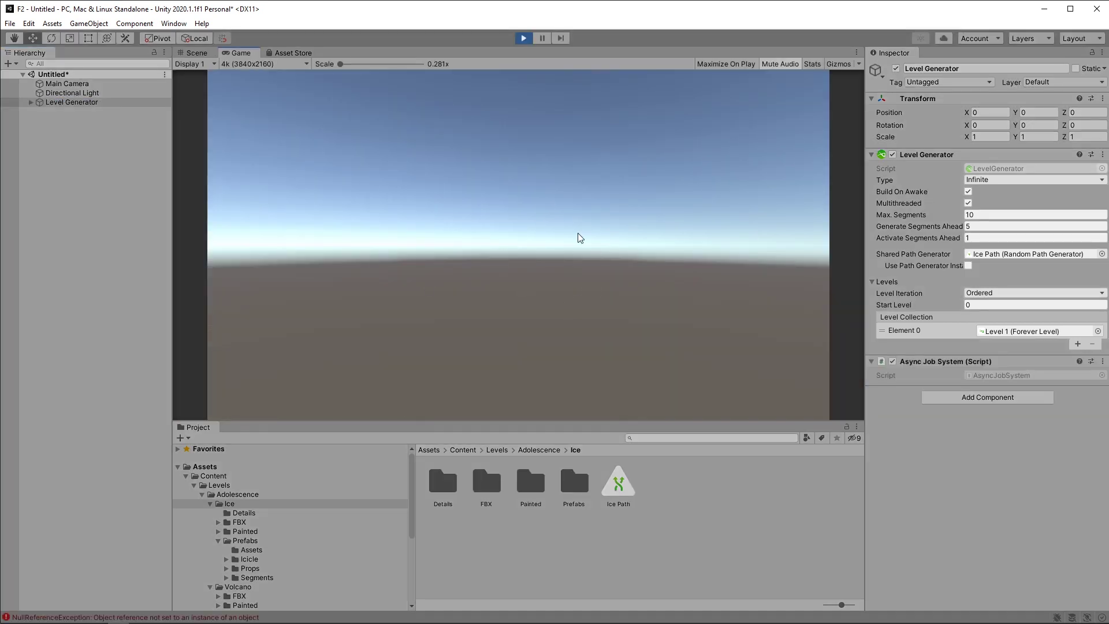
Set the Ice Path generator's randomizer to Default Randomizer
left_click(621, 483)
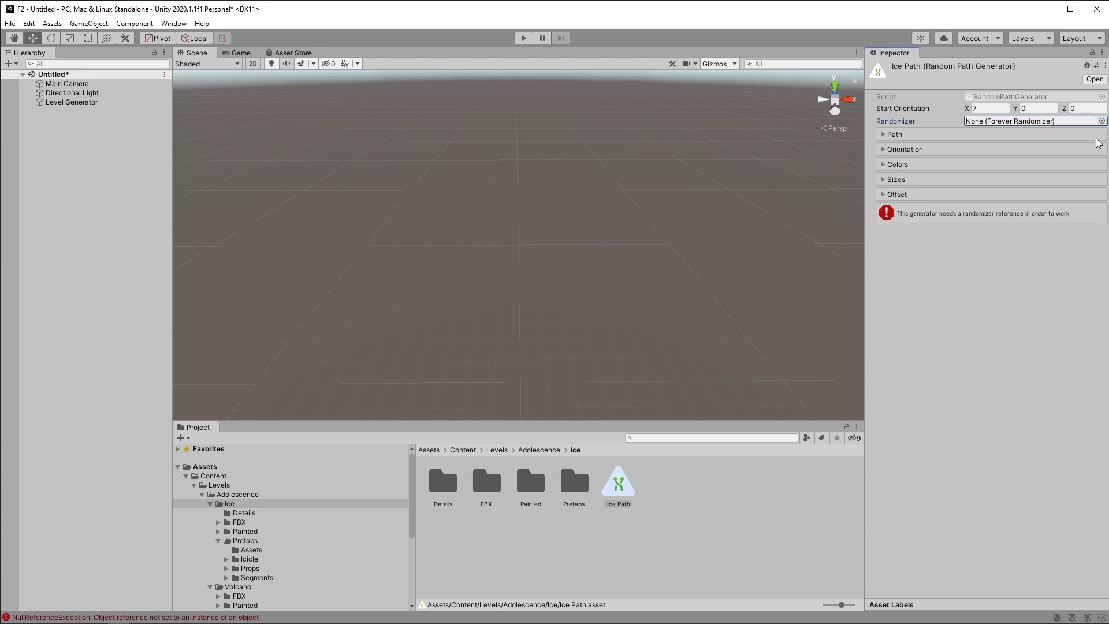
left_click(1101, 121)
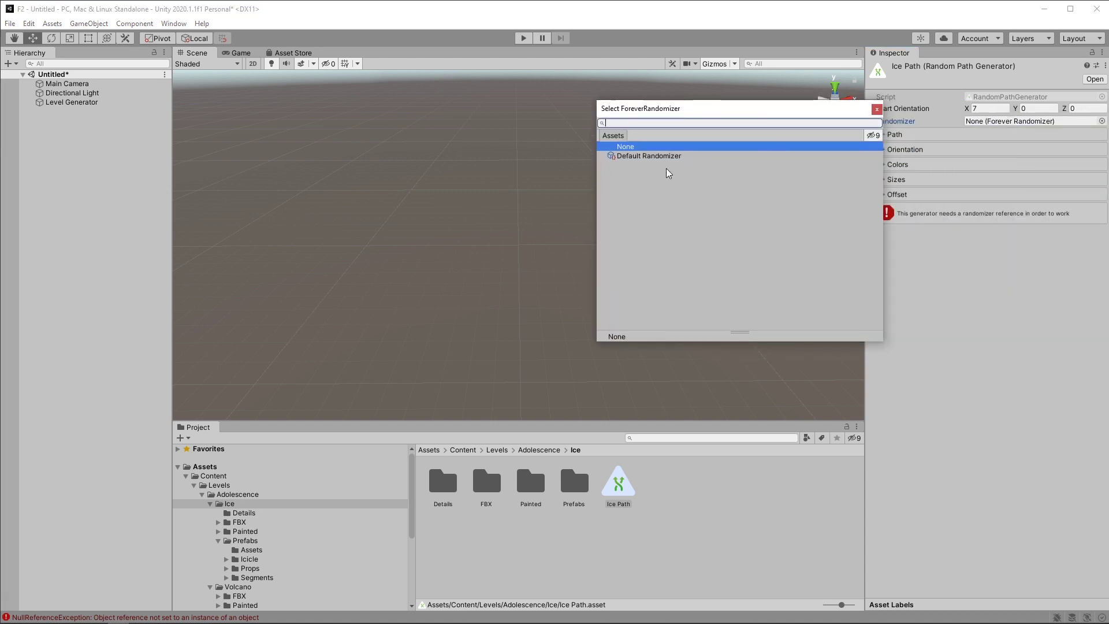
double_click(664, 154)
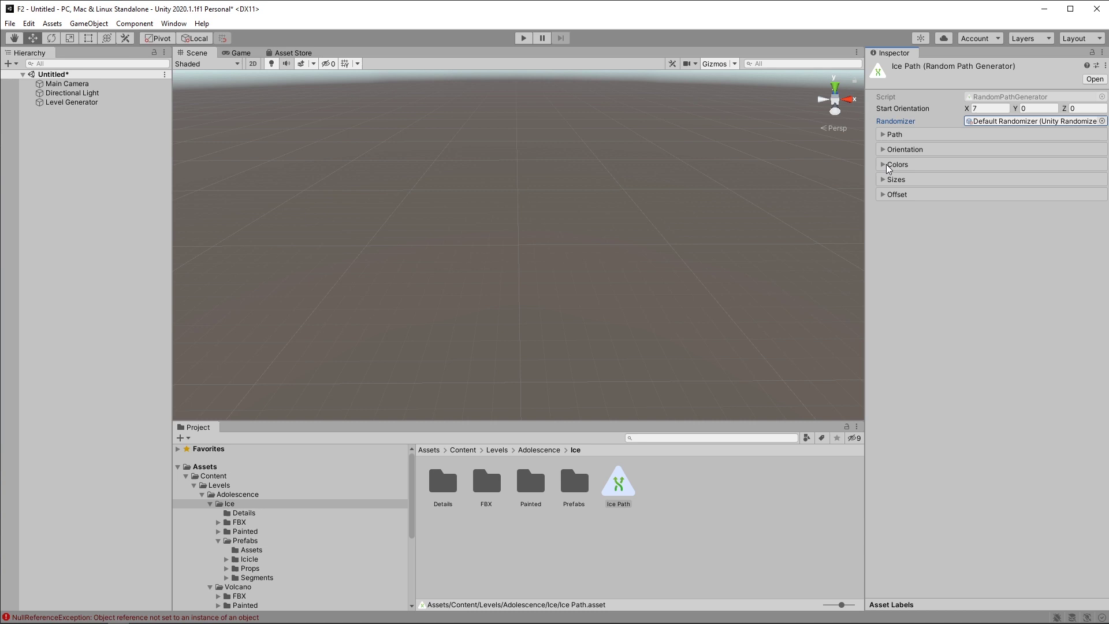
Run the scene and inspect the generated level from several angles in the Scene view
left_click(523, 38)
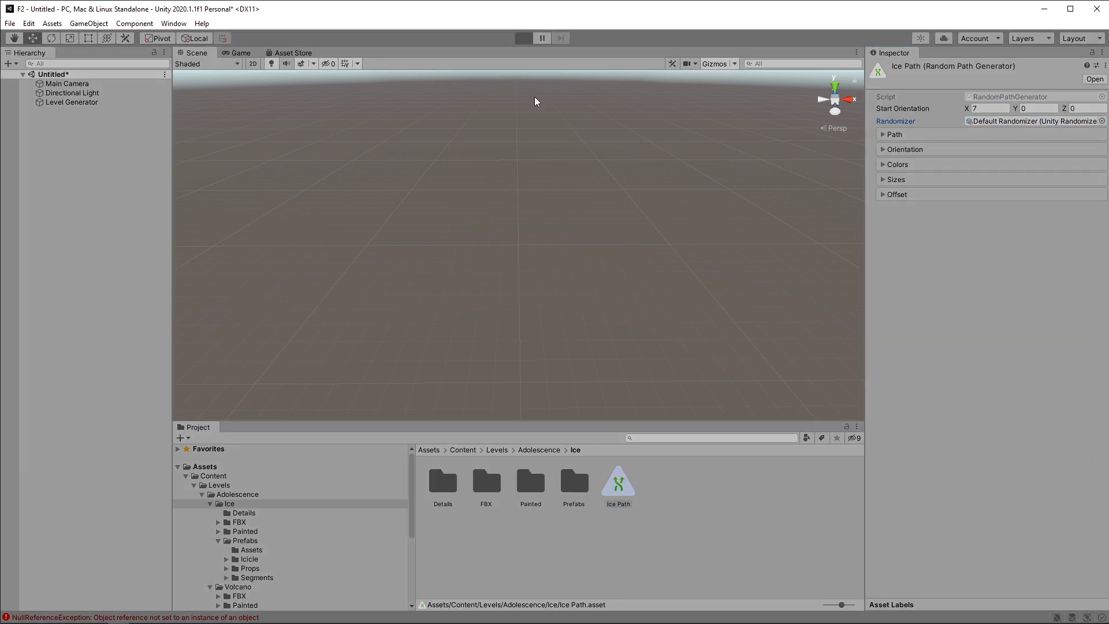
middle_click_drag(561, 208, 606, 292)
right_click_drag(520, 214, 572, 248)
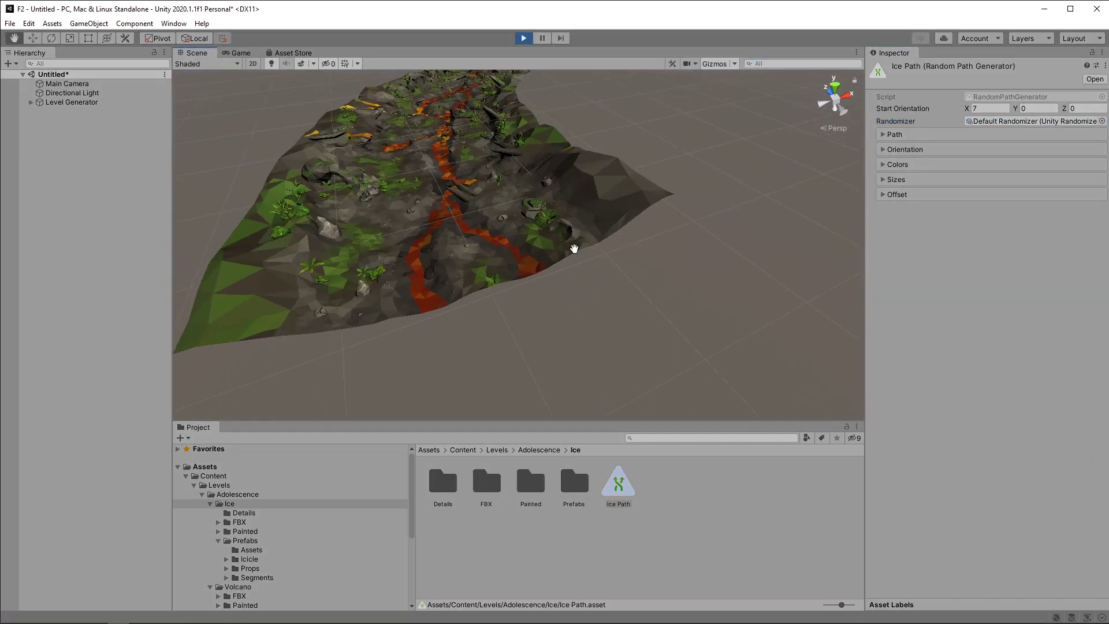
middle_click_drag(572, 248, 615, 296)
right_click_drag(615, 292, 559, 271)
middle_click_drag(654, 276, 645, 261)
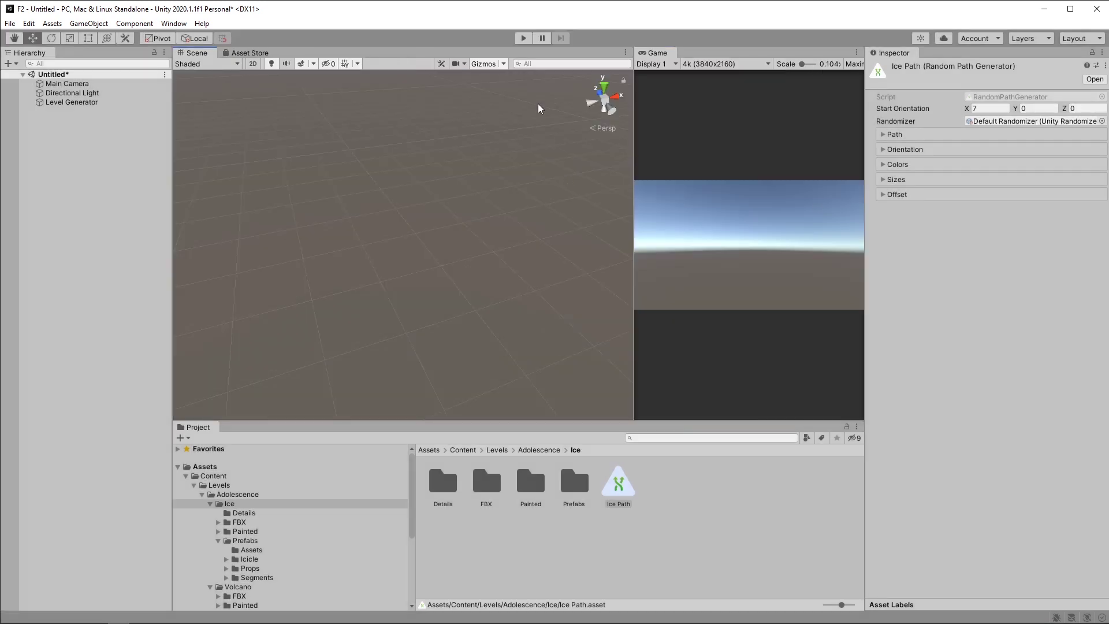
Start and stop play mode repeatedly to compare the level paths generated with the Default Randomizer
left_click(523, 40)
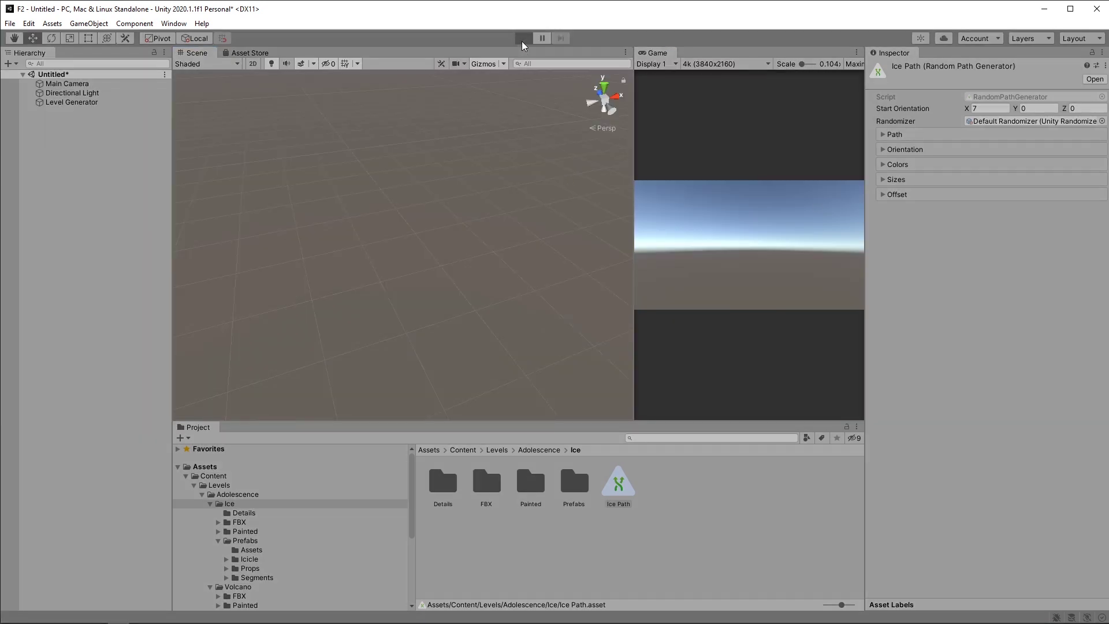
left_click(521, 40)
left_click(520, 38)
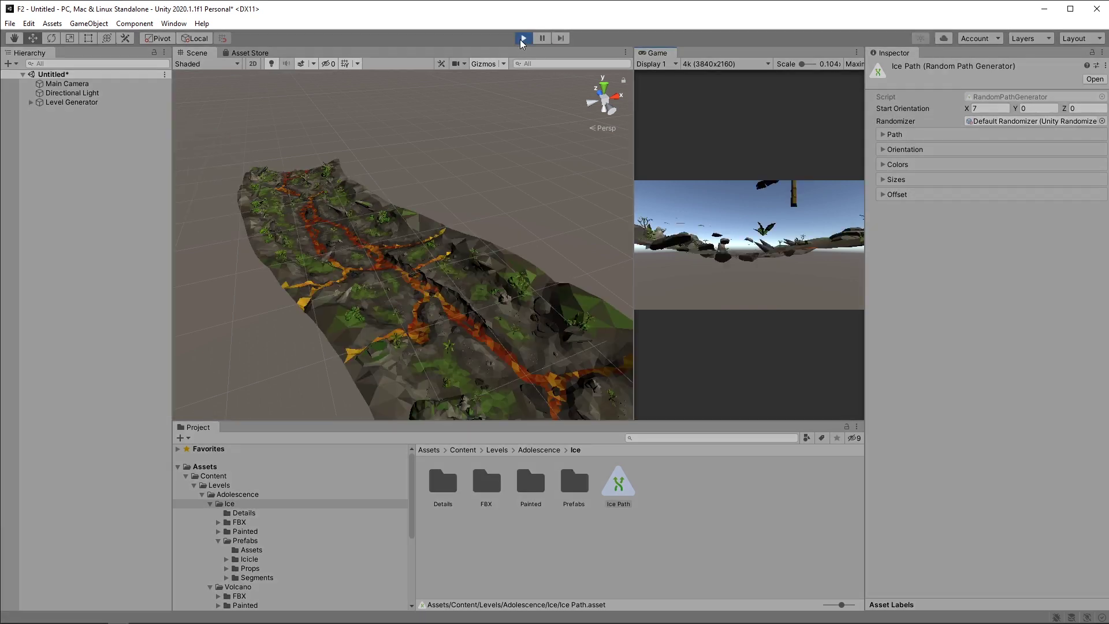
left_click(522, 39)
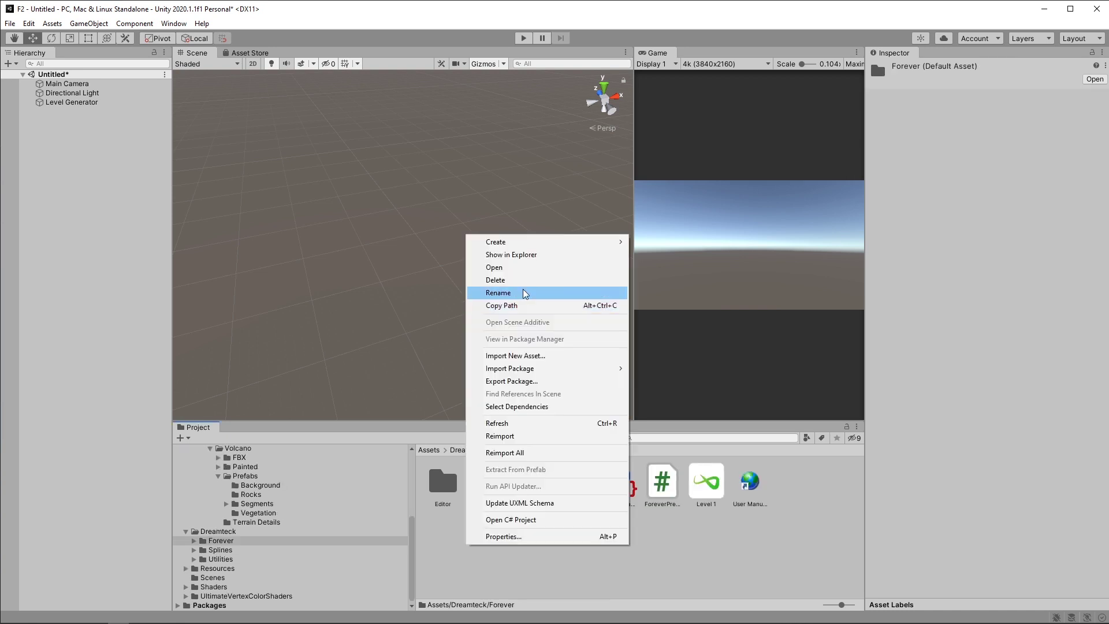
Create a .NET Randomizer asset in the Dreamteck/Forever folder and set its seed to 867
mouse_move(511, 242)
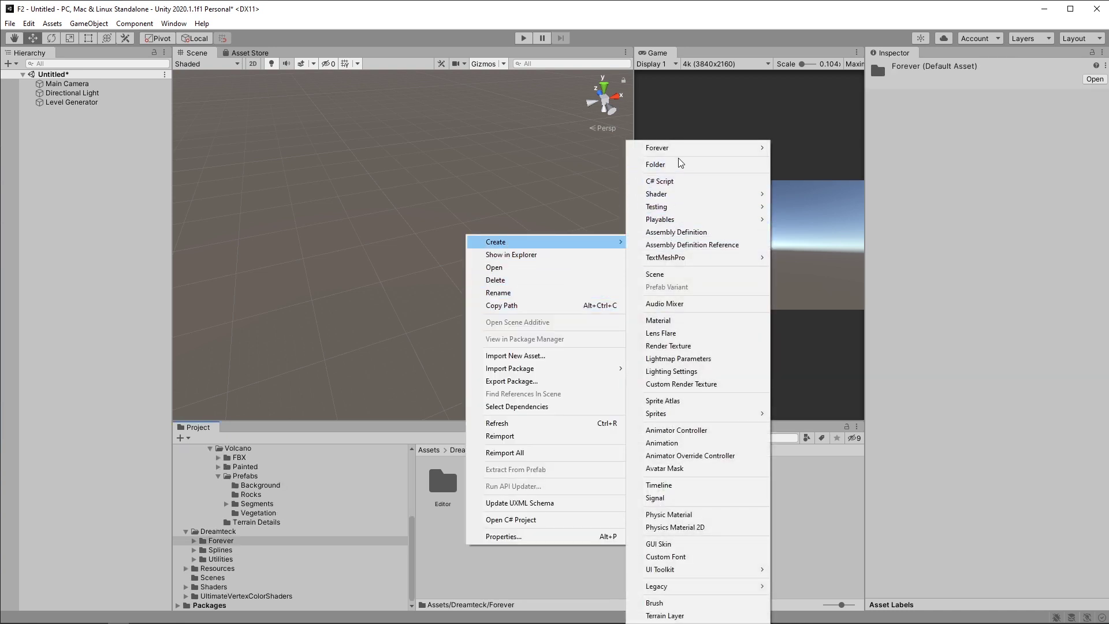
mouse_move(690, 149)
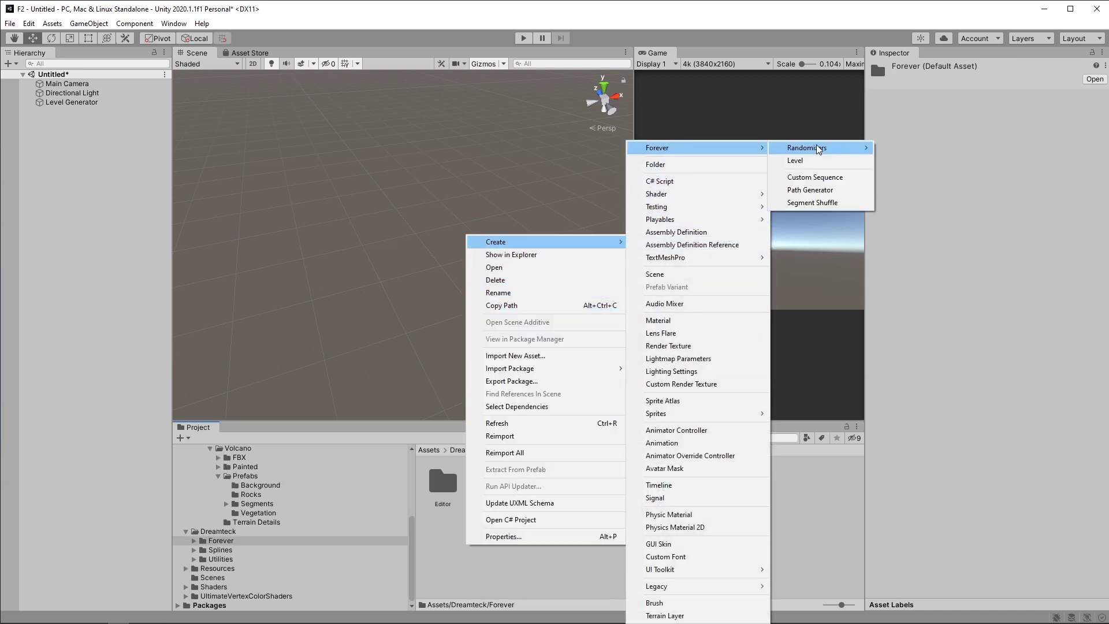
mouse_move(819, 149)
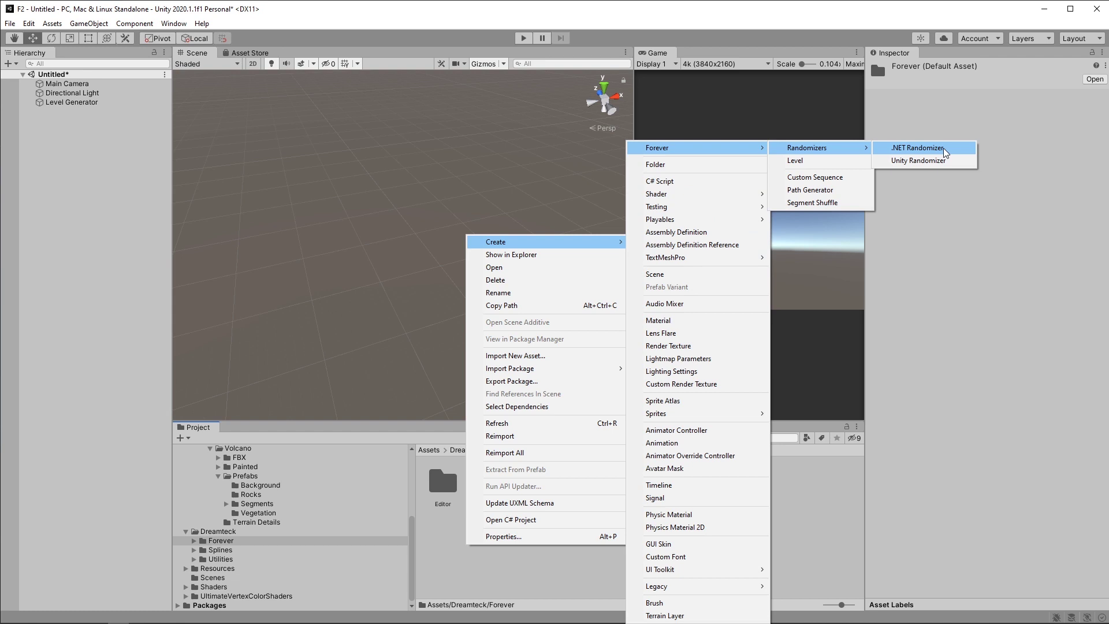
left_click(918, 148)
key("Return")
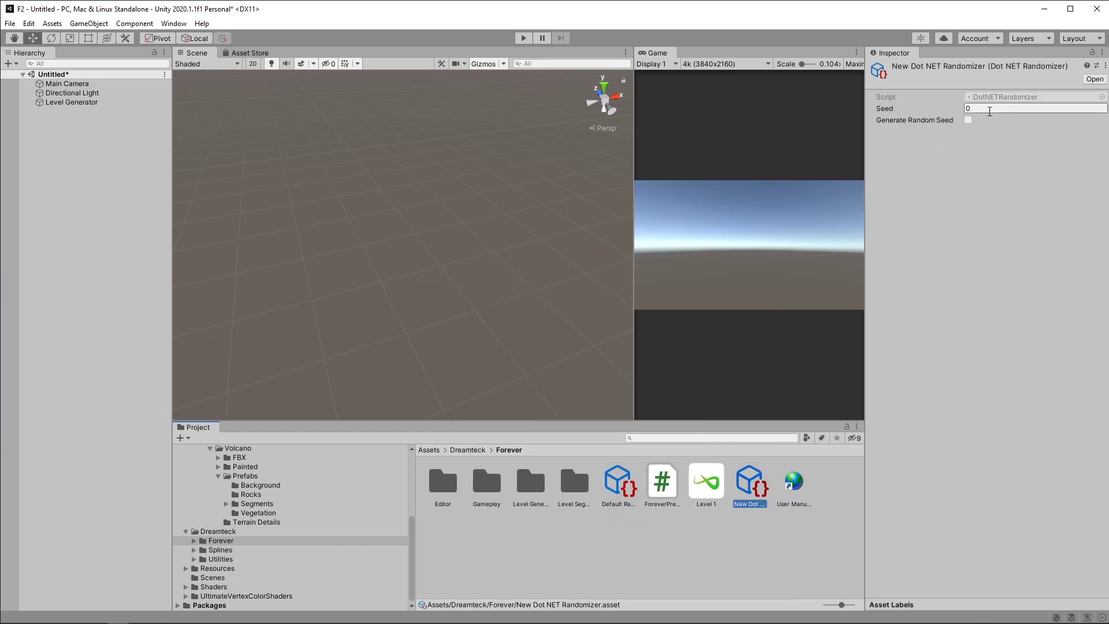
left_click_drag(896, 109, 972, 179)
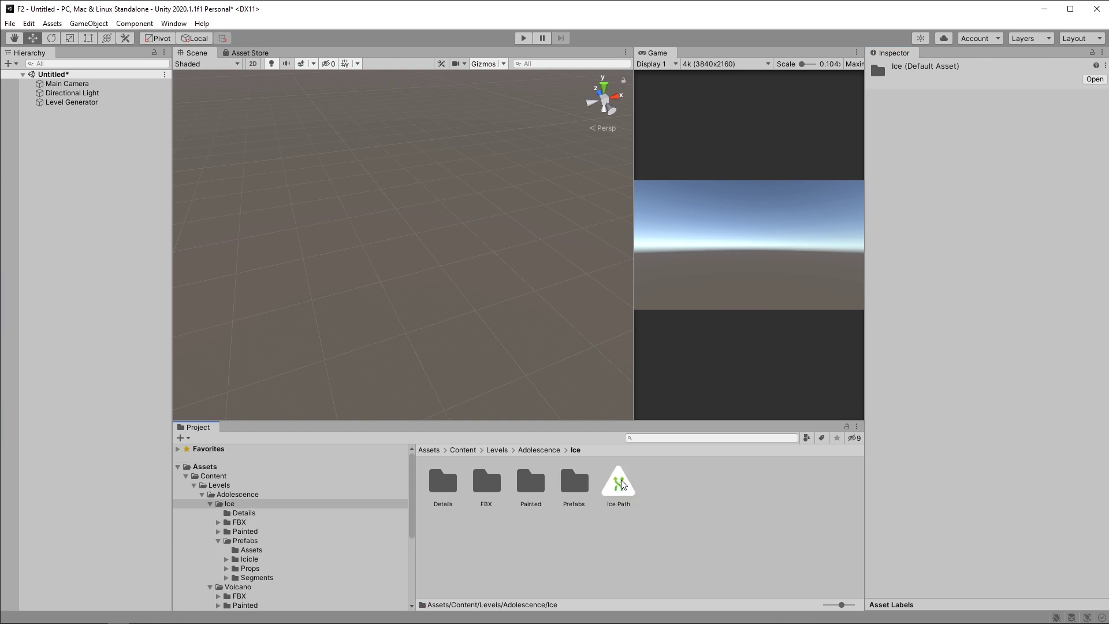
Set the Ice Path generator's randomizer to New Dot NET Randomizer
left_click(621, 483)
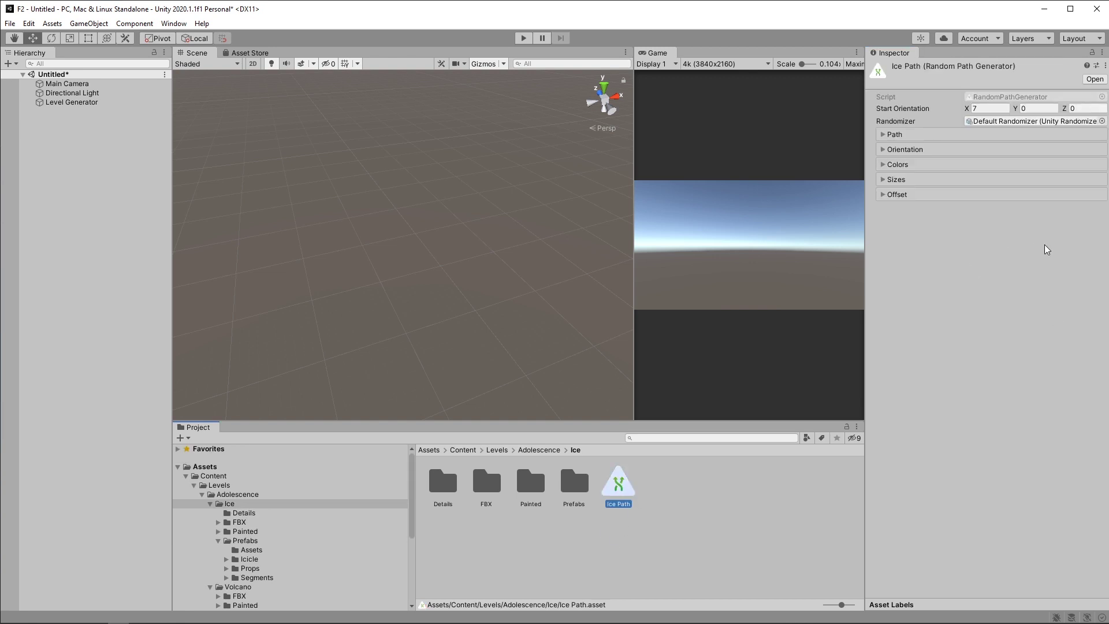
left_click(1102, 121)
left_click_drag(1033, 103, 717, 103)
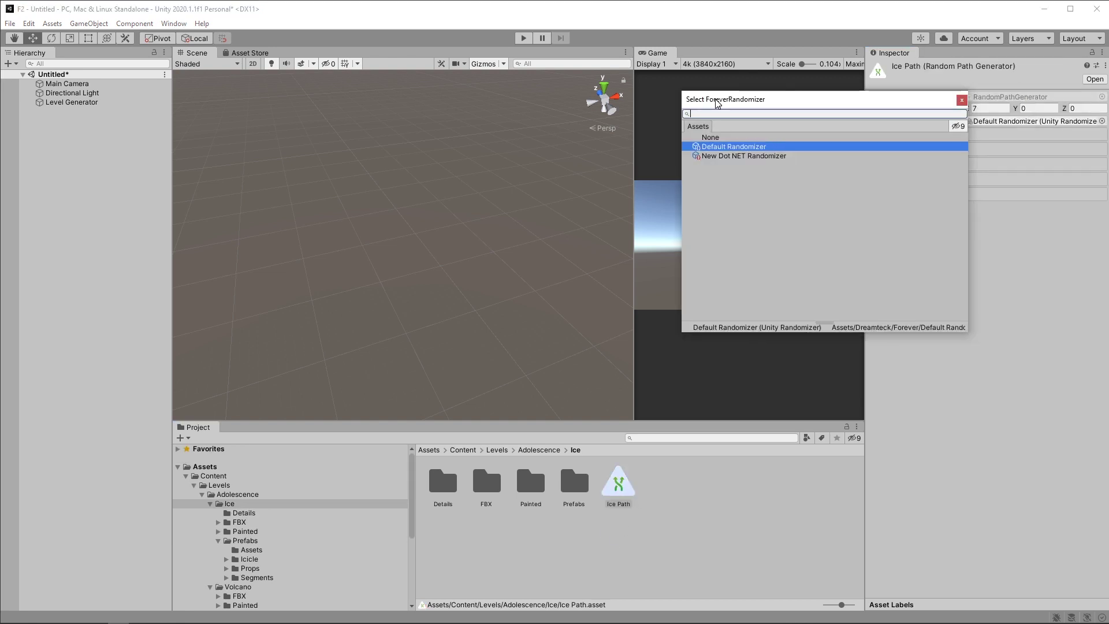
double_click(775, 156)
Run the scene several times to check the level path generated with the fixed seed
left_click(524, 39)
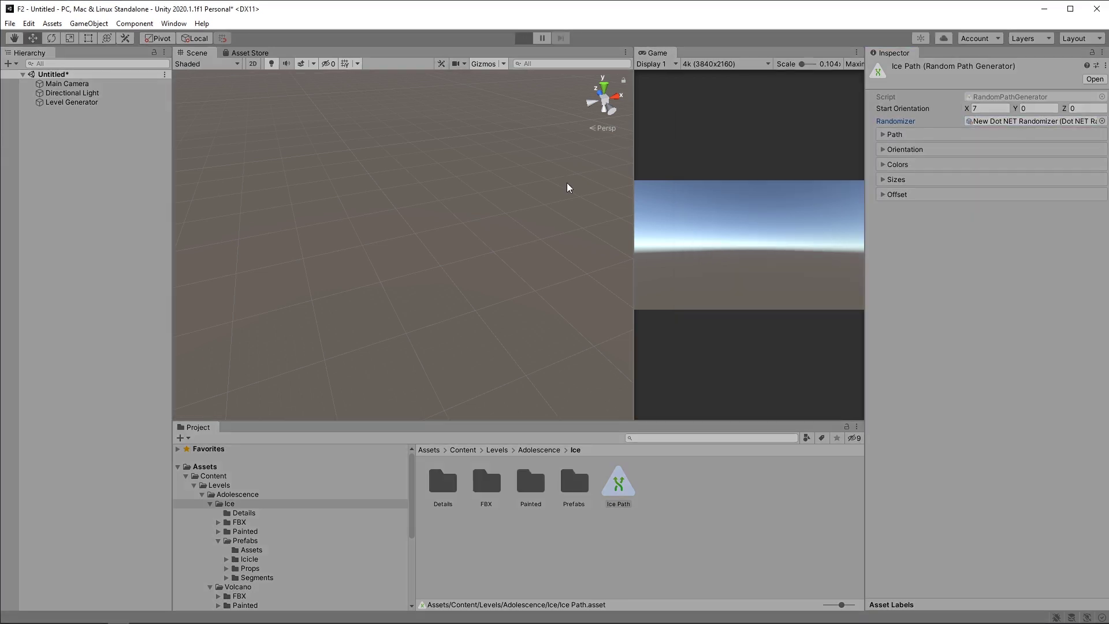
left_click(523, 39)
left_click(523, 39)
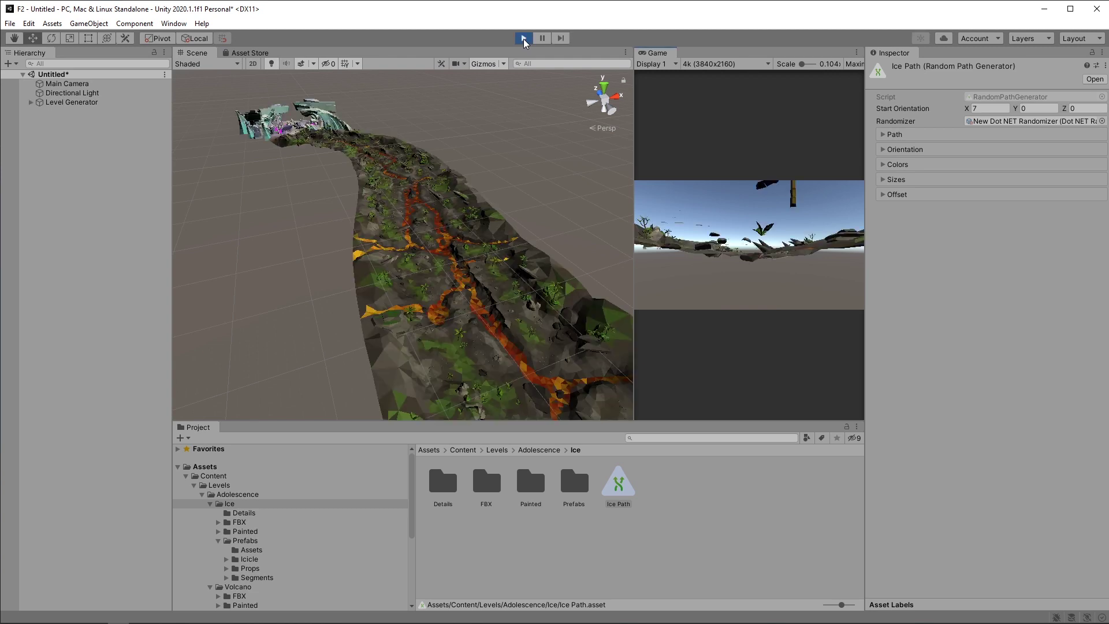
left_click(523, 39)
left_click(524, 38)
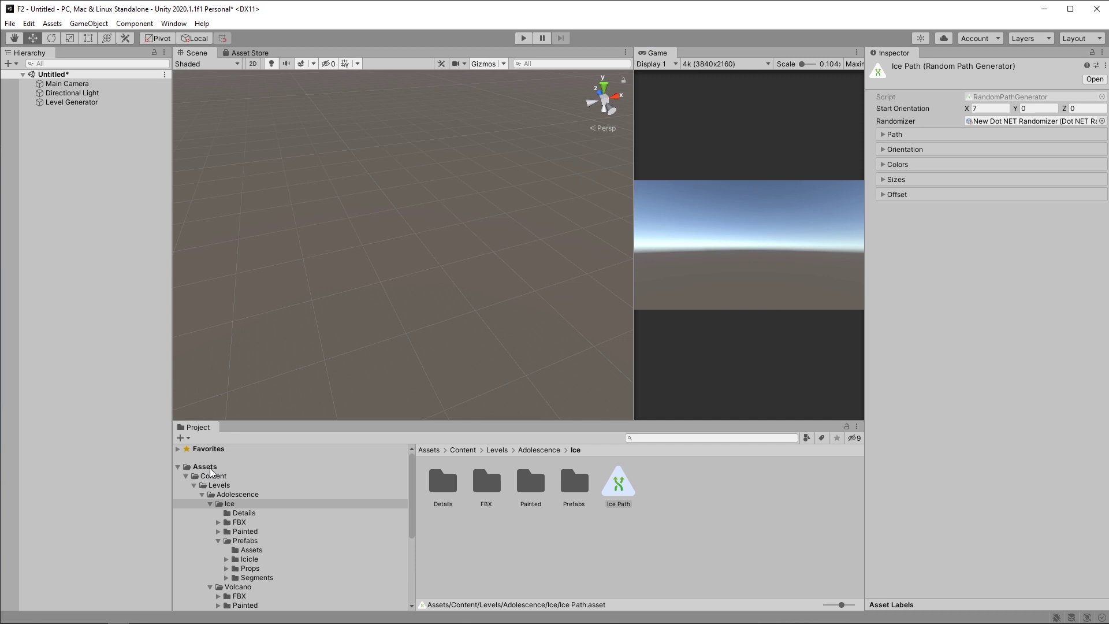
Open Level 1 from the Dreamteck/Forever folder in the sequence editor and set the Volcano sequence's shuffle type to Random
scroll(261, 522, "down", 5)
left_click(232, 538)
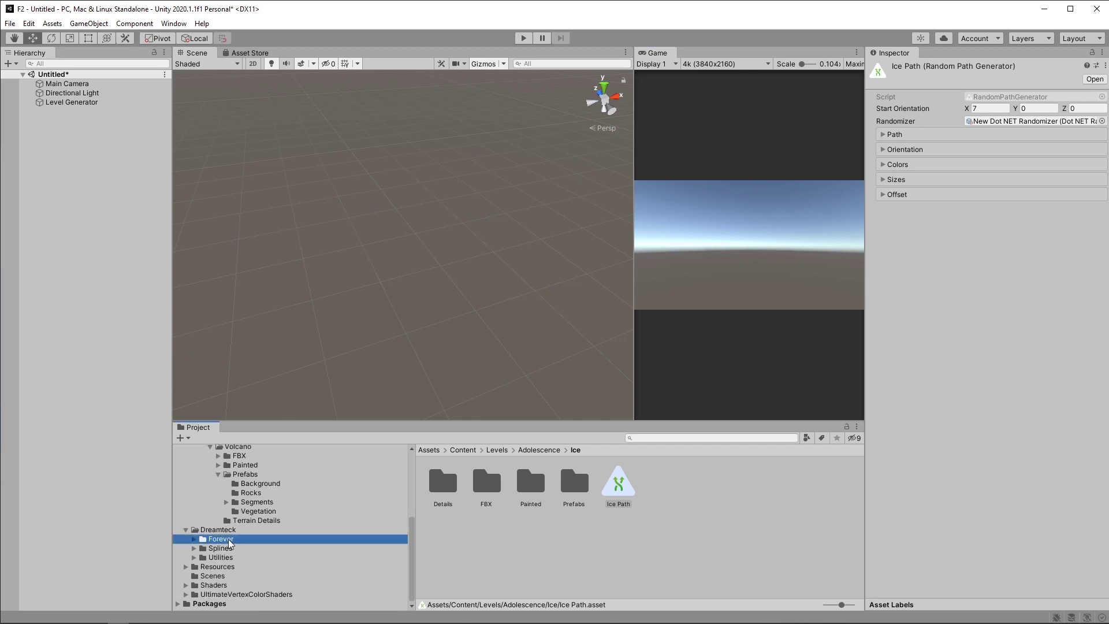
left_click(706, 482)
left_click(1004, 153)
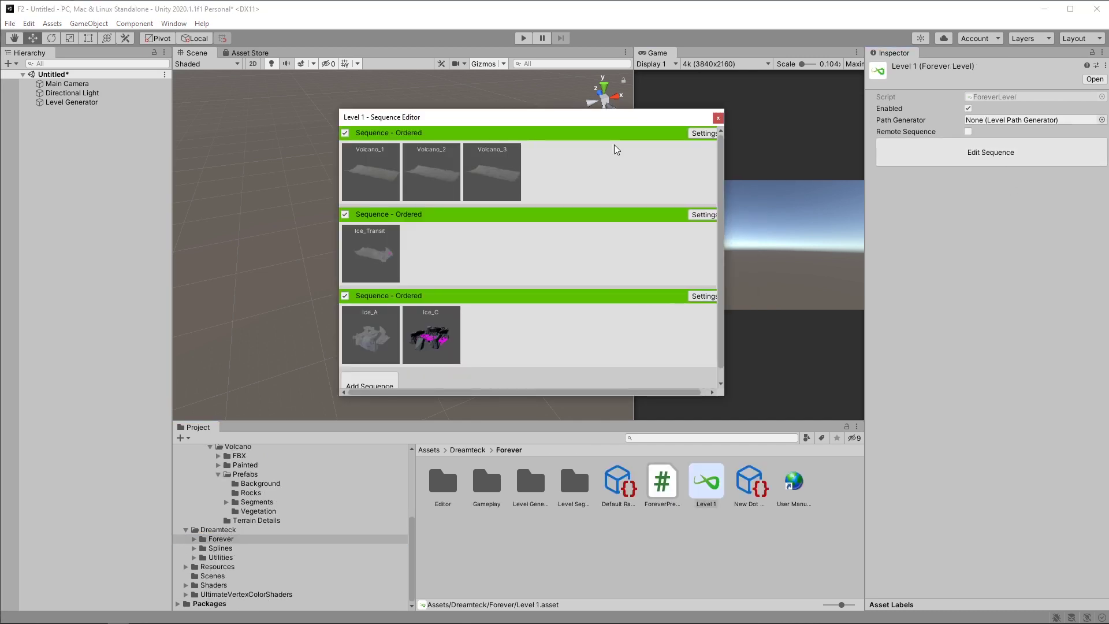
left_click(703, 133)
left_click(789, 238)
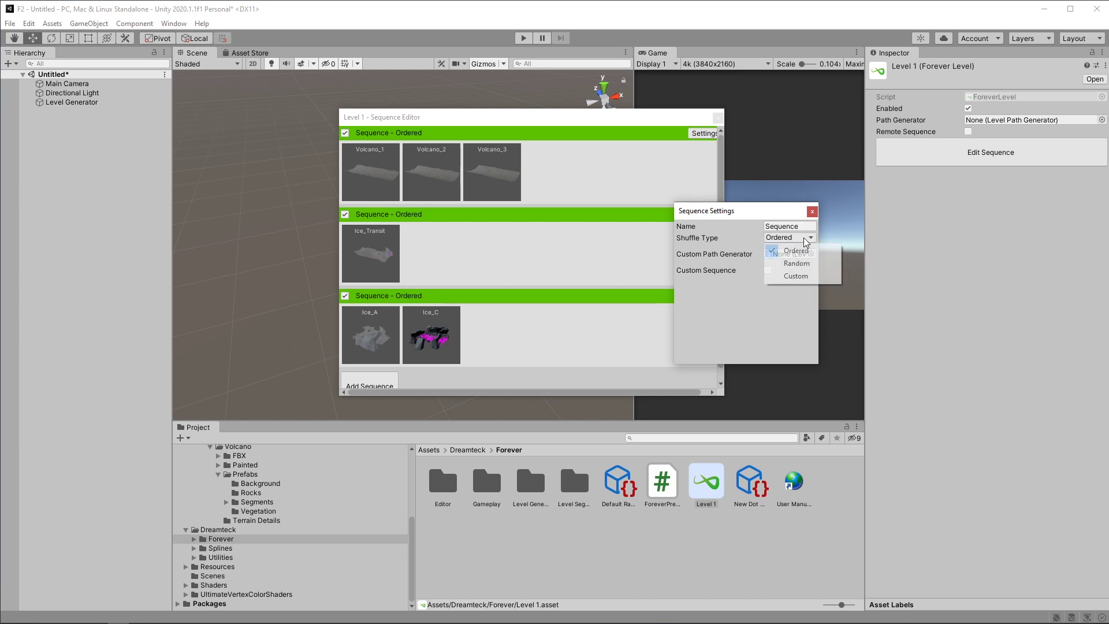
left_click(797, 249)
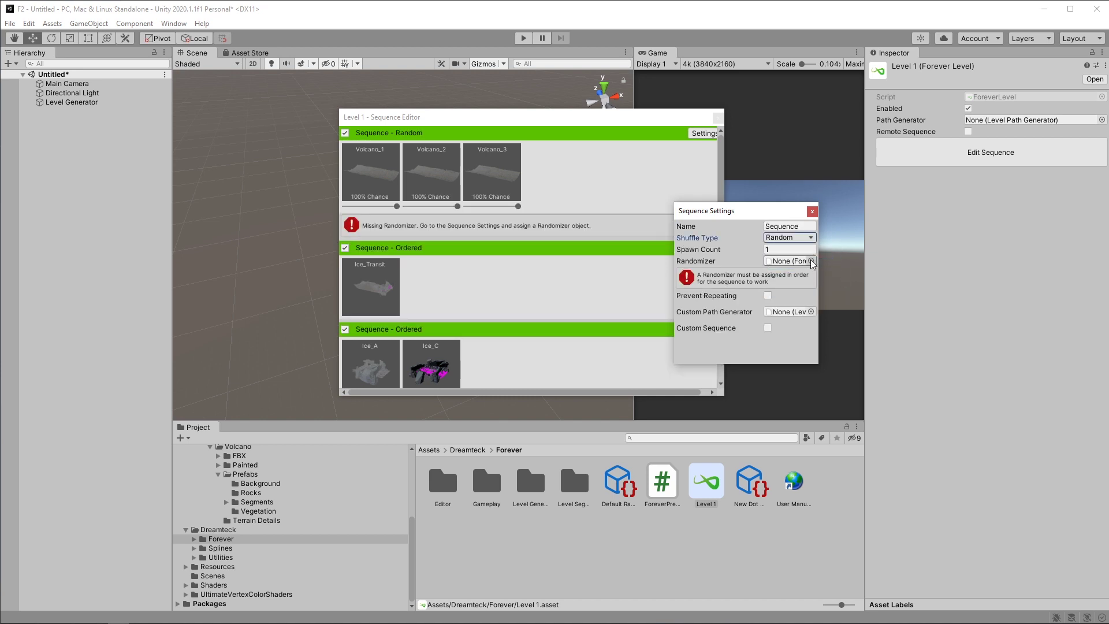
Assign New Dot NET Randomizer to the Volcano sequence and set its spawn count to 6
left_click(811, 260)
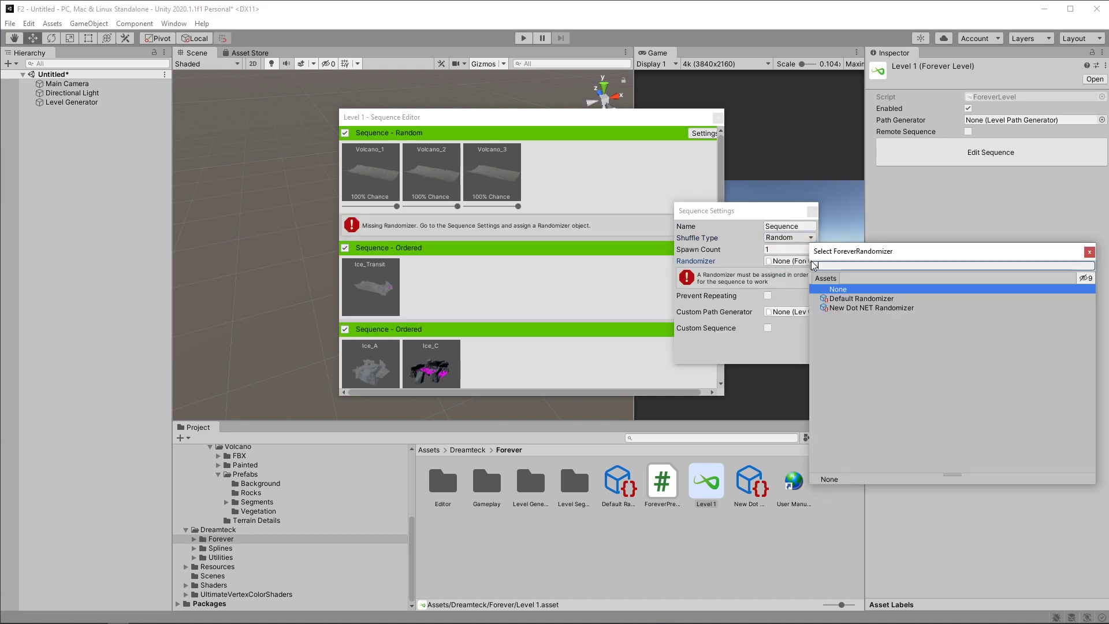
double_click(862, 306)
left_click_drag(729, 252, 731, 253)
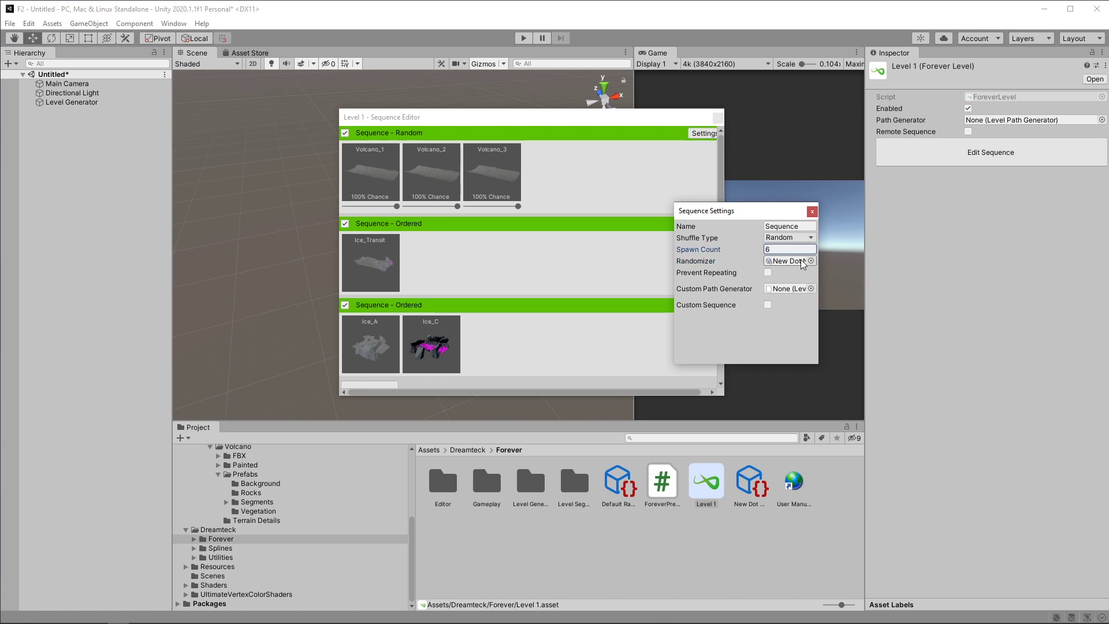
Run the scene repeatedly to check the order of the randomly spawned Volcano segments
left_click(523, 38)
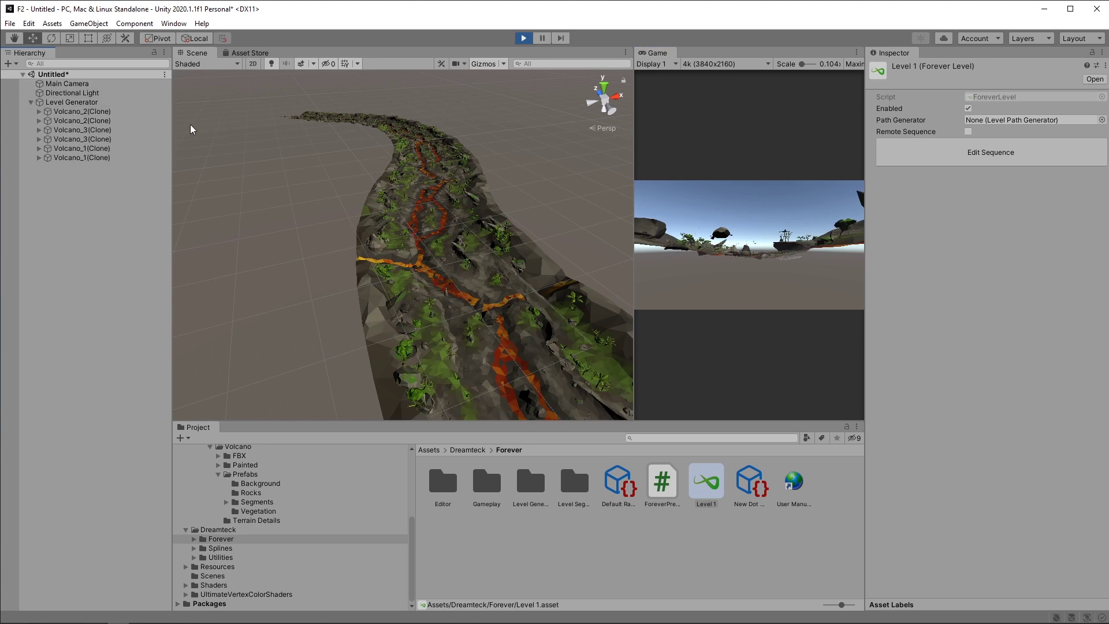
key("ctrl+p")
key("ctrl+p")
key("ctrl+p")
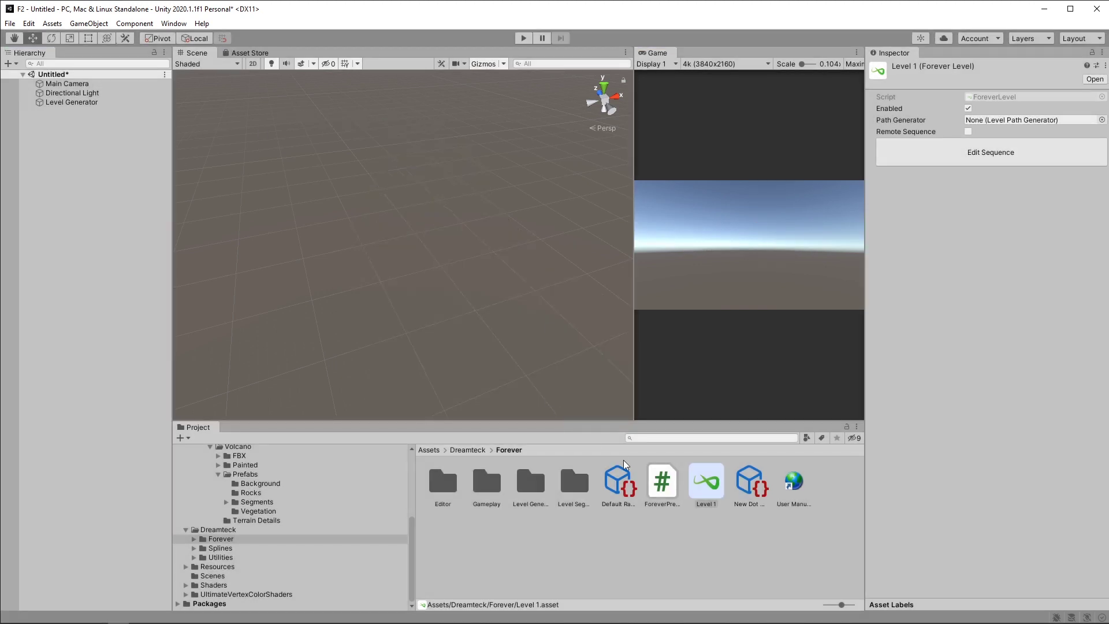
Set the seed of the New Dot NET Randomizer asset to 882
left_click(618, 482)
left_click(742, 481)
left_click_drag(947, 113, 955, 113)
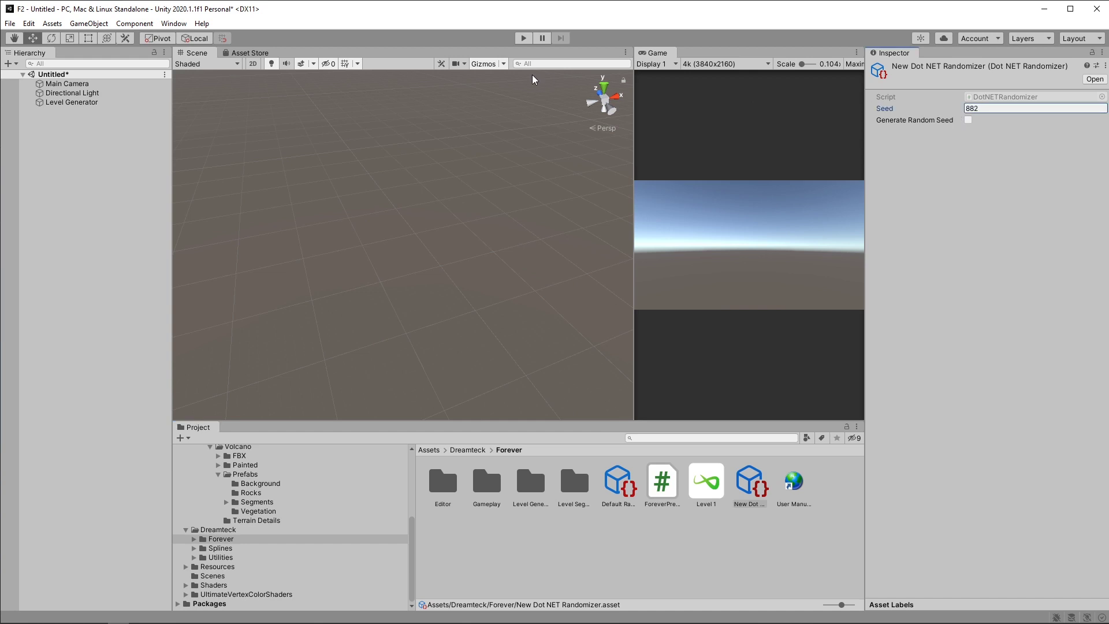
Run the scene again to check the segment order generated with seed 882
left_click(523, 38)
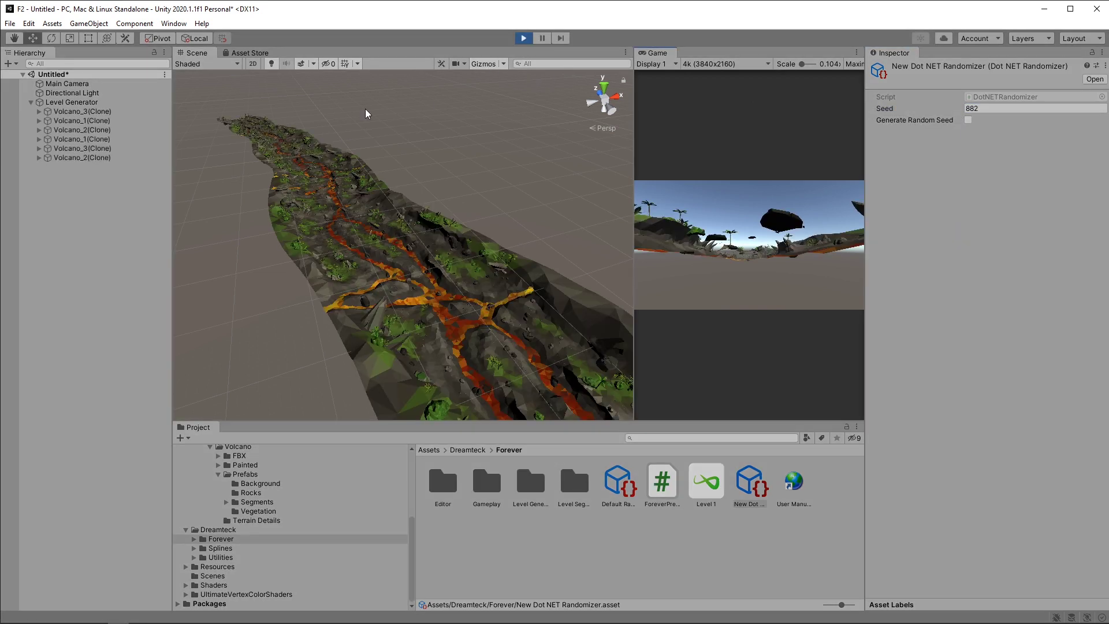
left_click(523, 39)
key("ctrl+p")
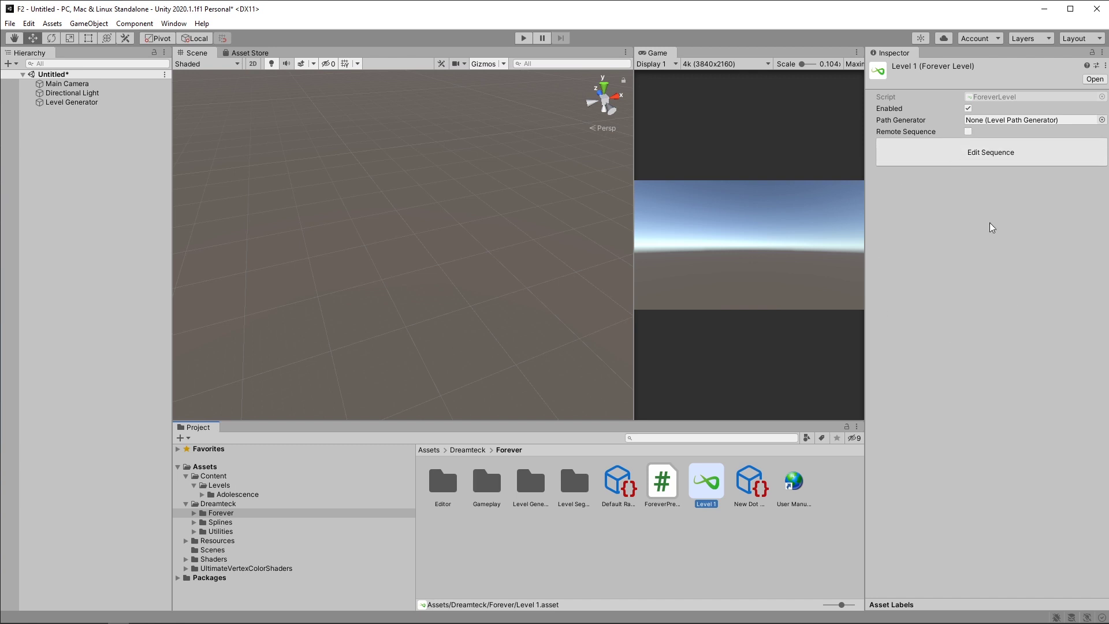
Review Level 1's segment sequences in the sequence editor and close it
left_click(941, 161)
left_click_drag(596, 119, 646, 114)
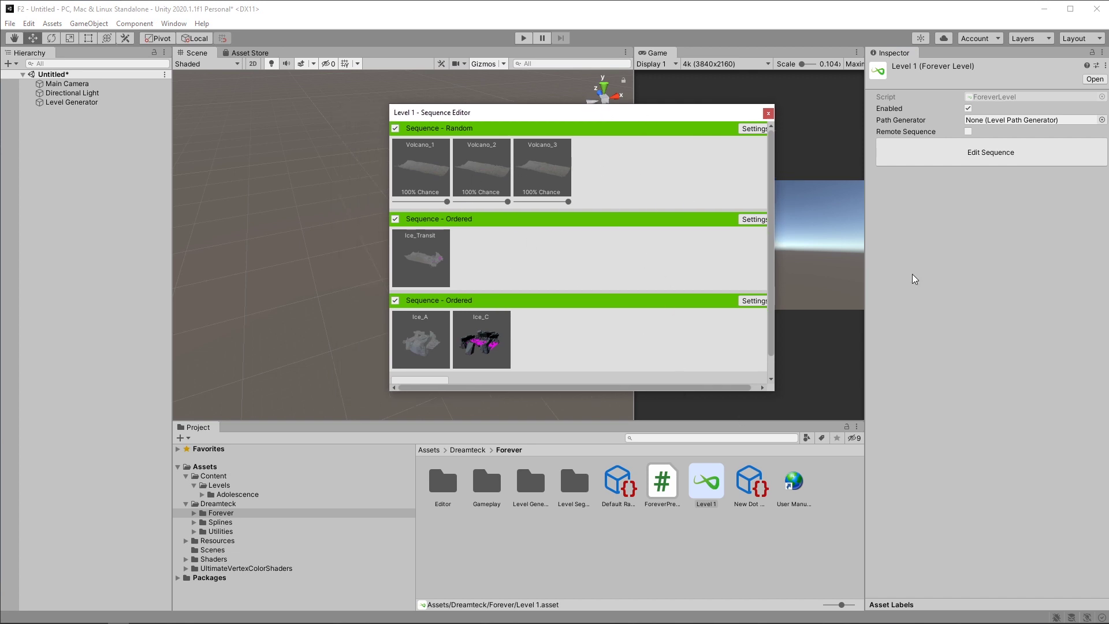
left_click(769, 113)
Enable Remote Sequence on the Level 1 asset and check which scenes are available for it
left_click(968, 132)
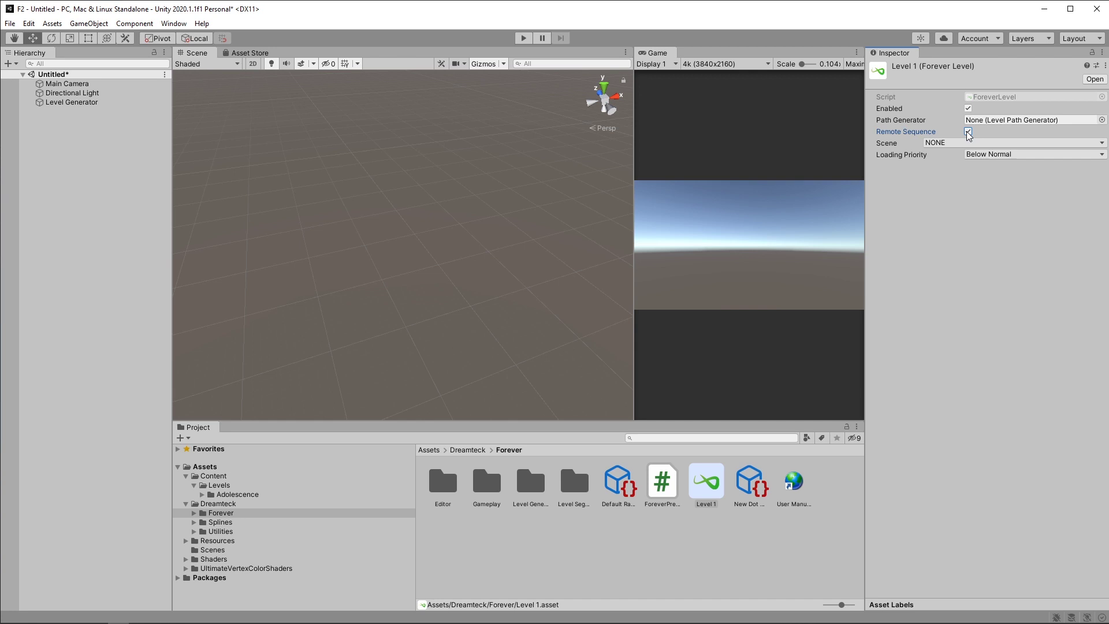
left_click(968, 143)
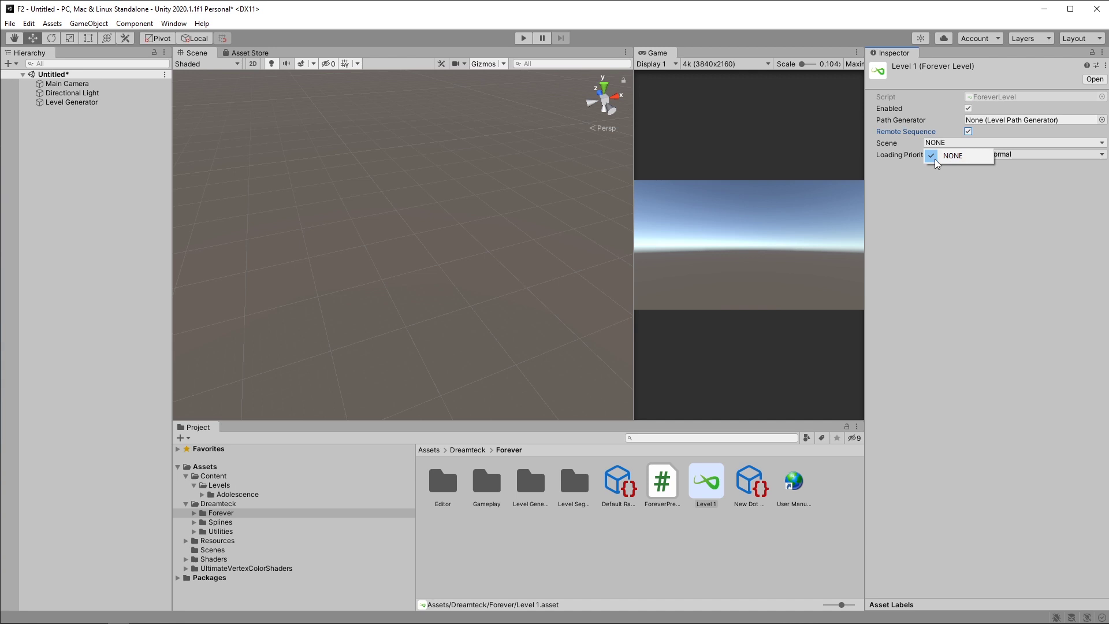
left_click(971, 212)
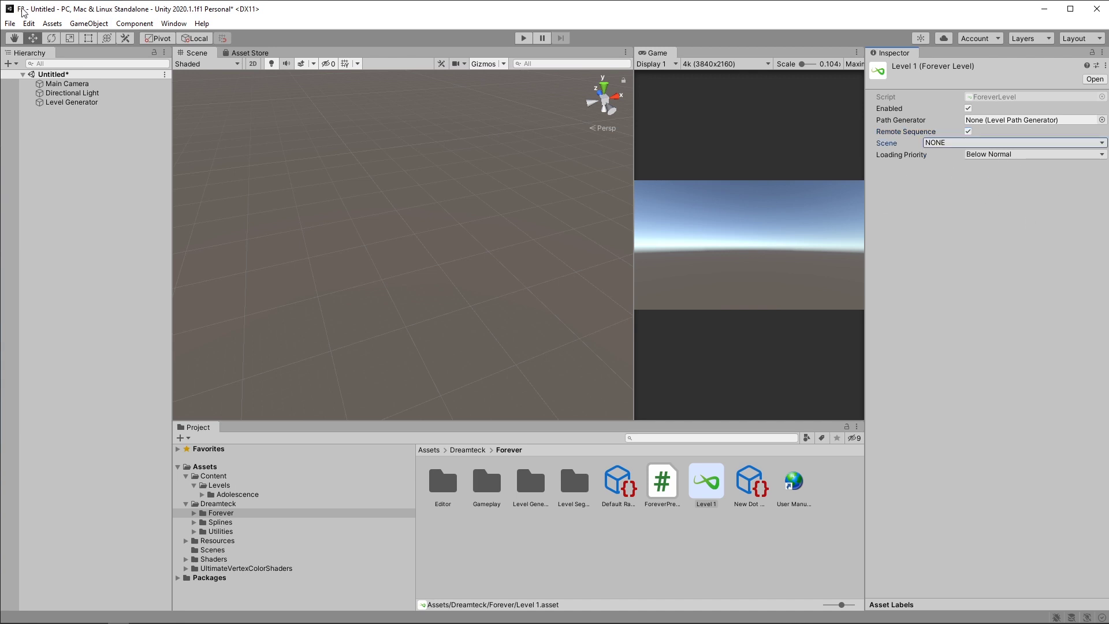
Save the current scene as Generator in the Dreamteck/Forever folder
left_click(10, 23)
left_click(36, 78)
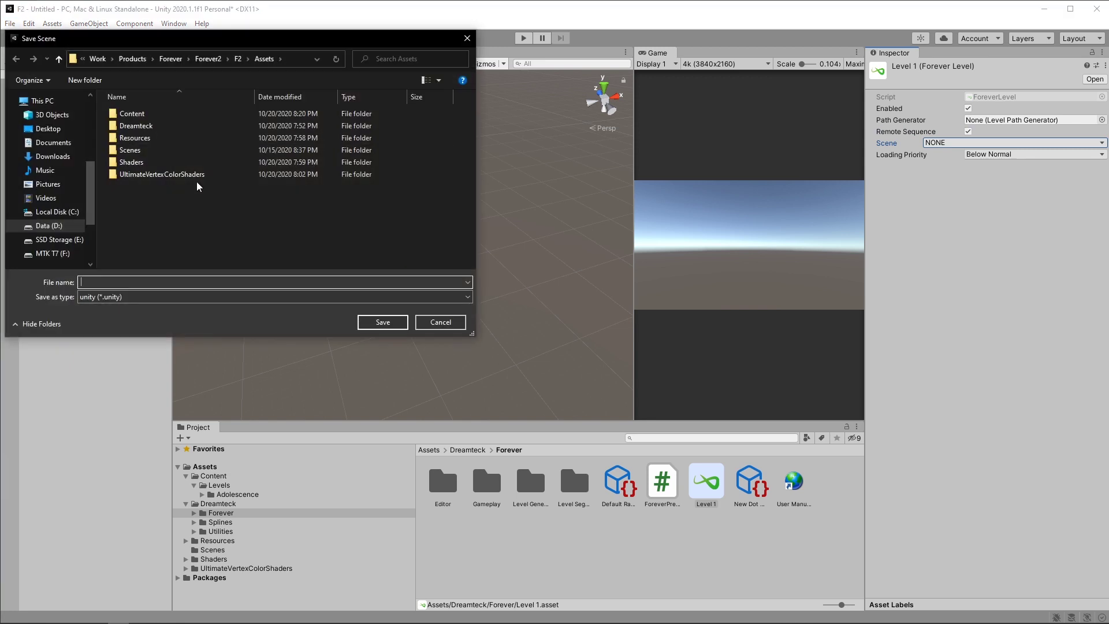
left_click(138, 127)
Create a new scene and save it as Level in the Dreamteck/Forever folder
left_click(24, 24)
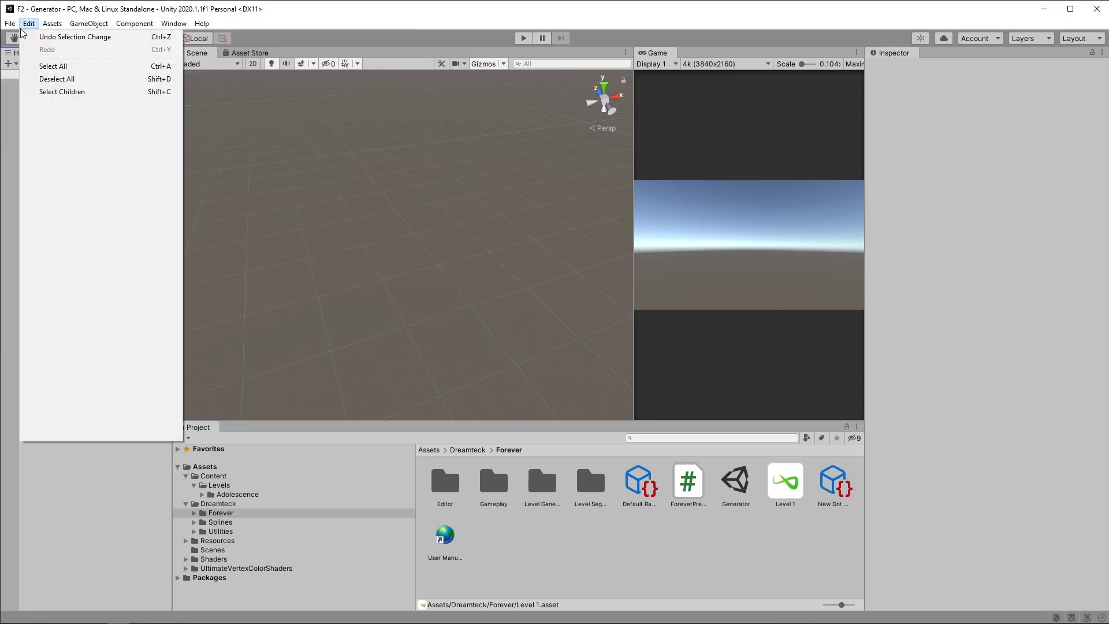
left_click(15, 37)
left_click(10, 23)
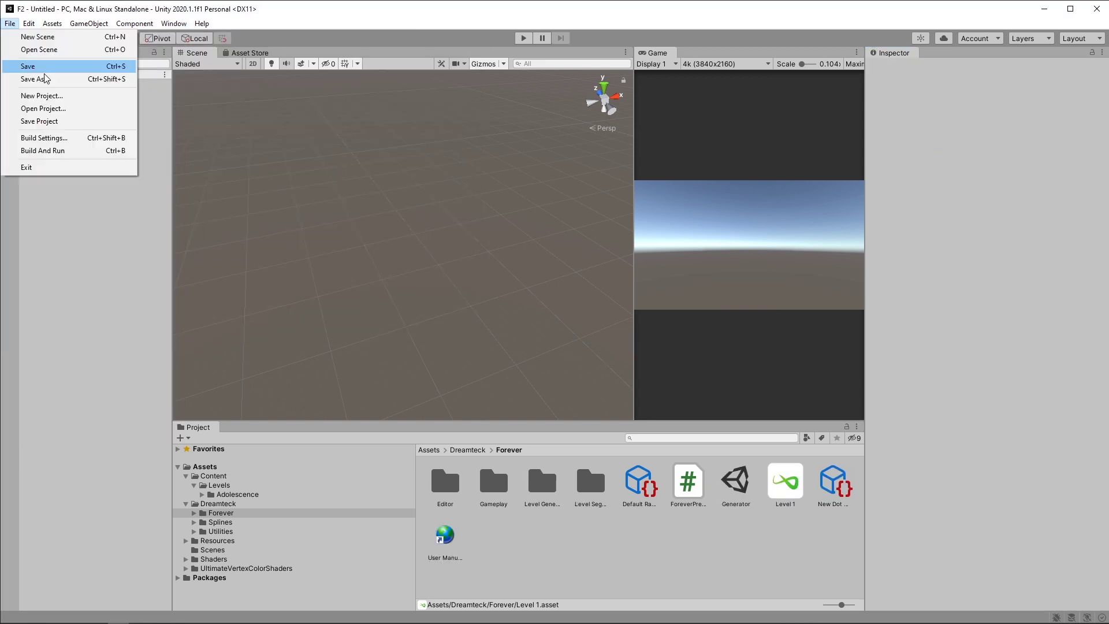
left_click(45, 79)
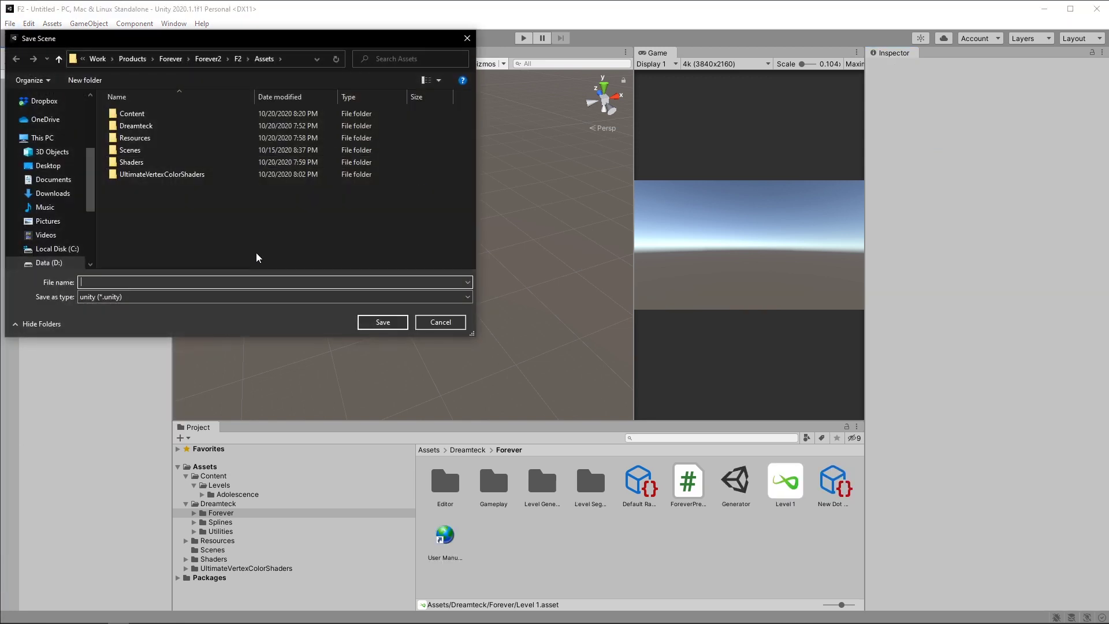
type("Level")
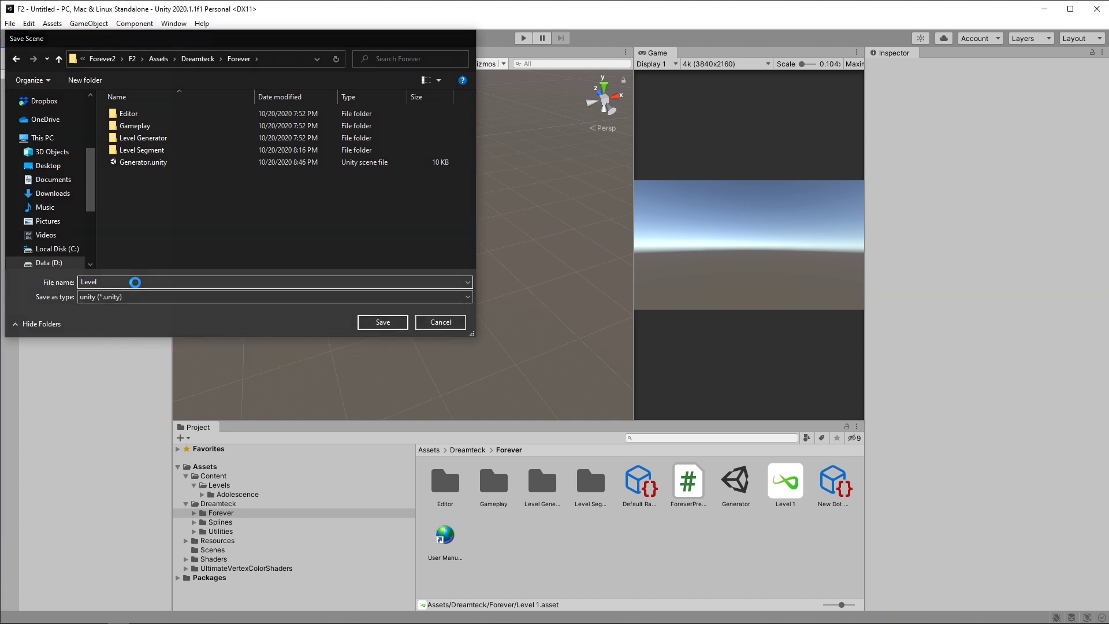
key("Return")
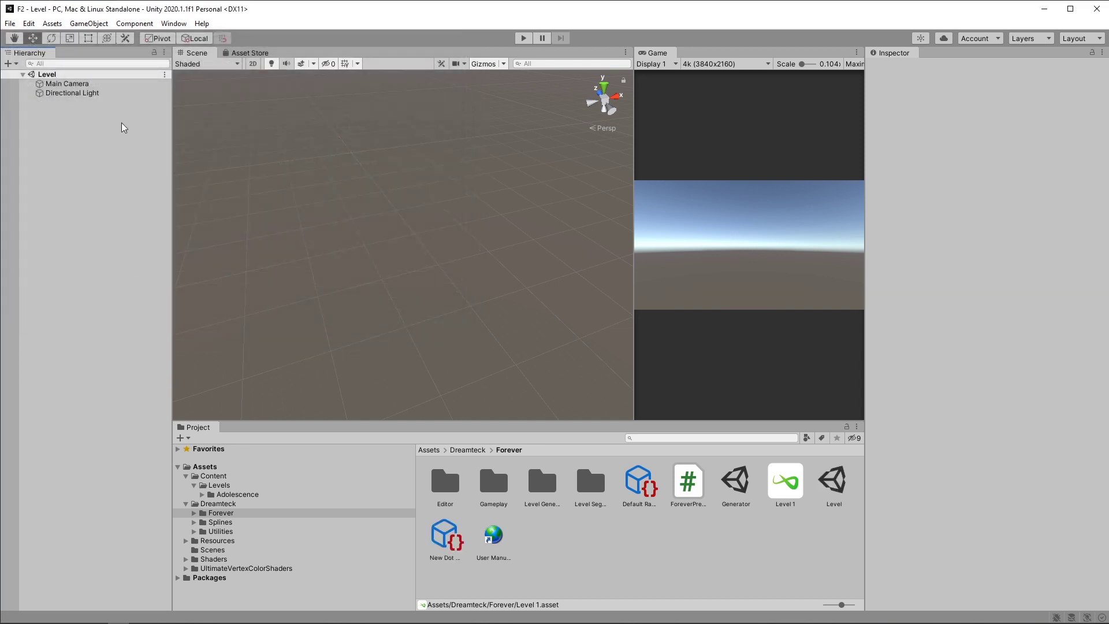
Add the Level scene to the scenes in the build settings and close the settings
left_click(5, 25)
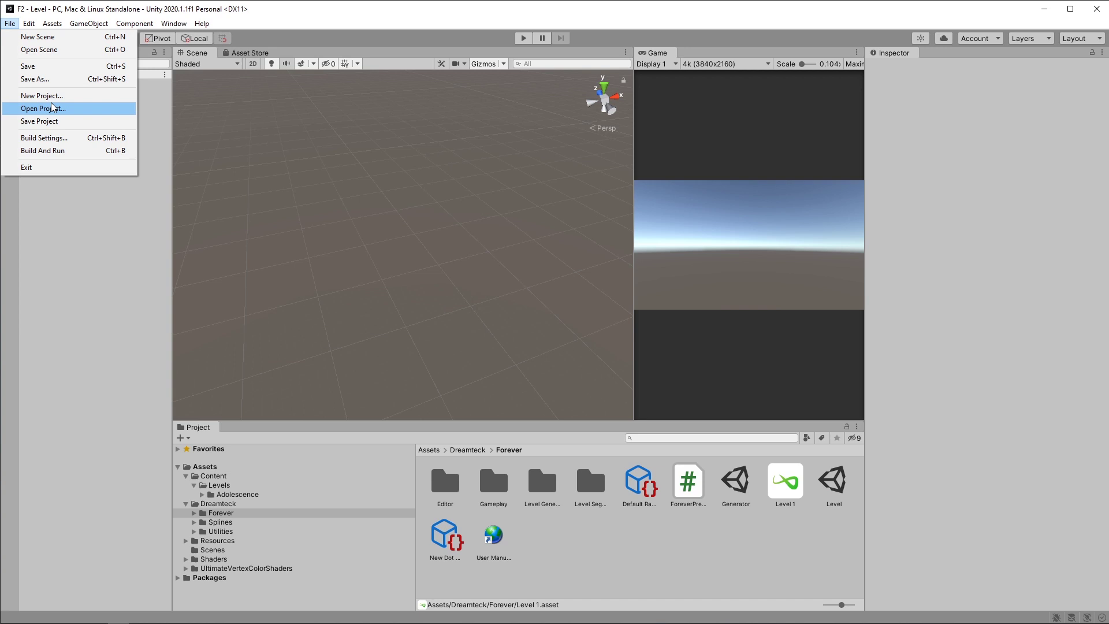
left_click(58, 138)
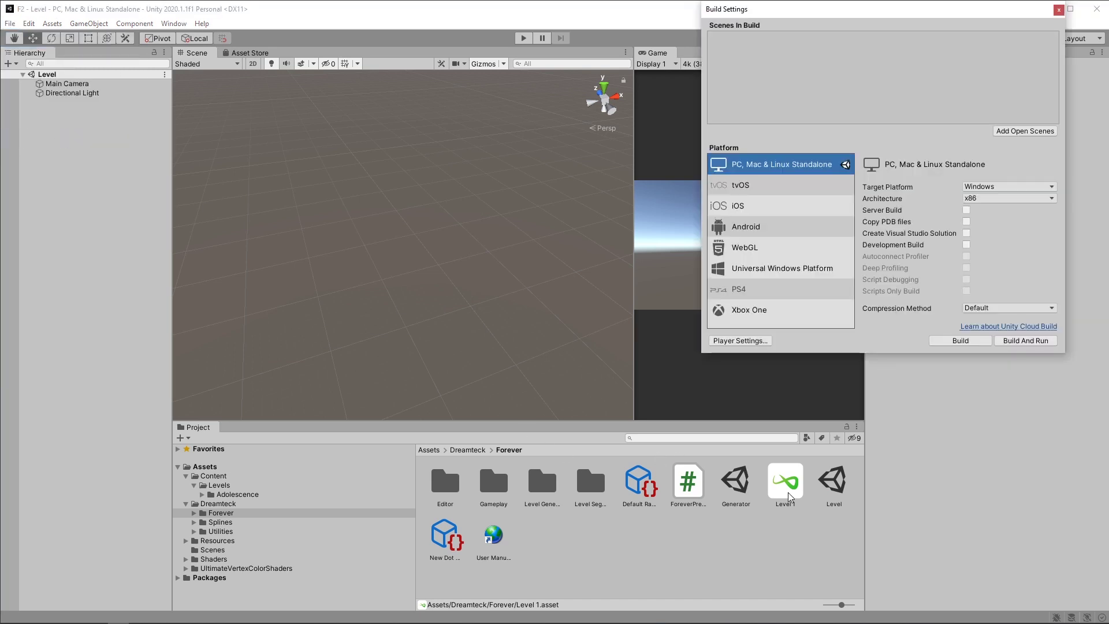
left_click_drag(833, 492, 817, 104)
left_click(1058, 9)
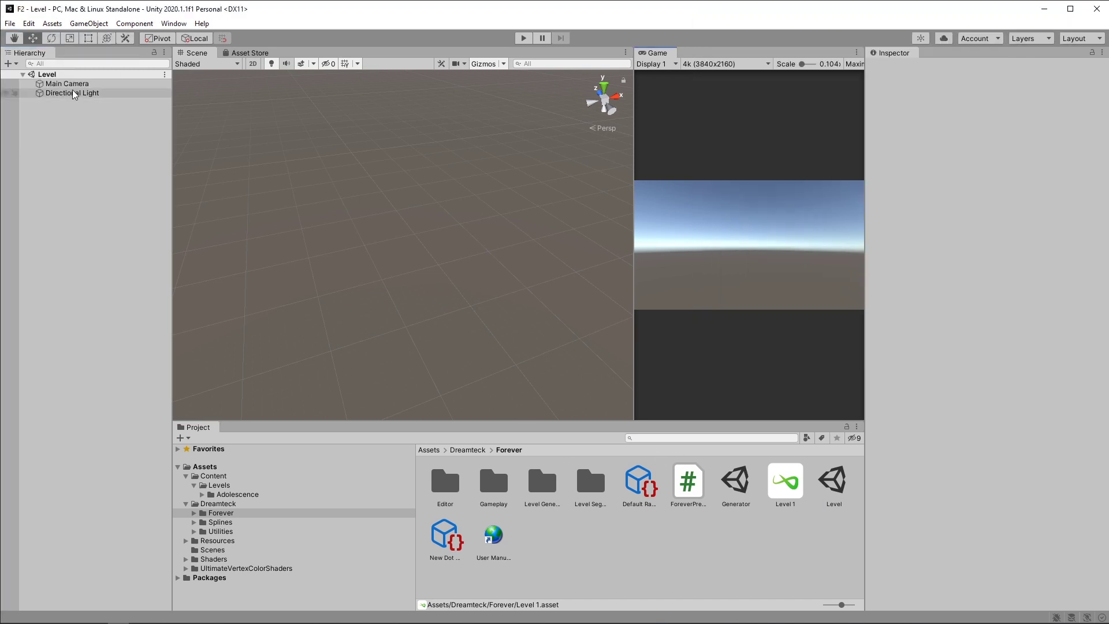
Create an empty game object named Level in the Level scene
left_click(67, 84)
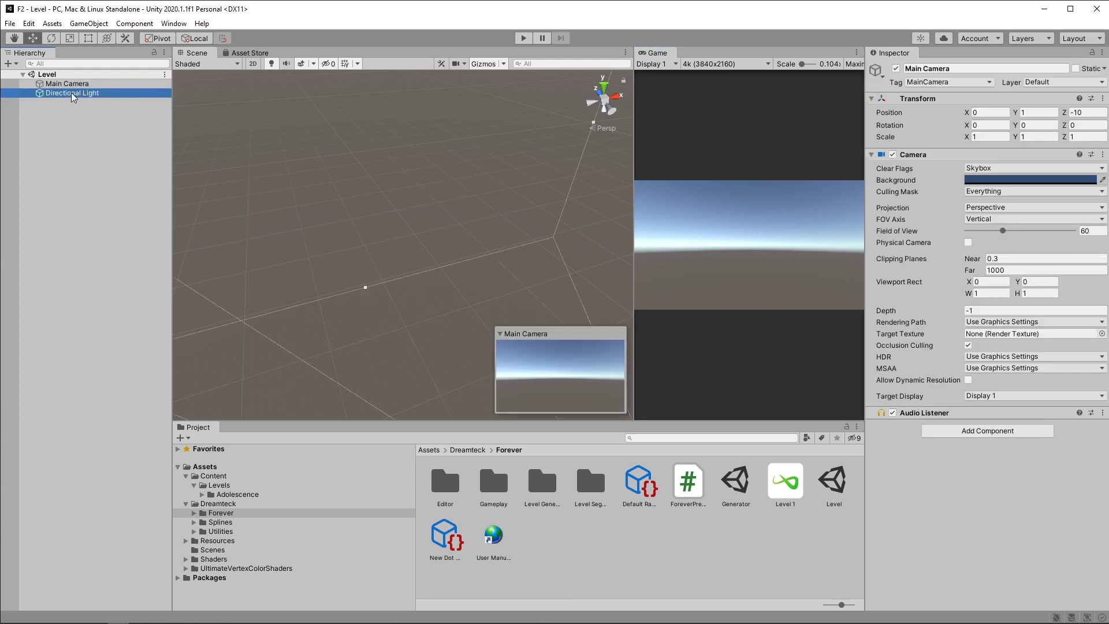
left_click(75, 129)
left_click(87, 23)
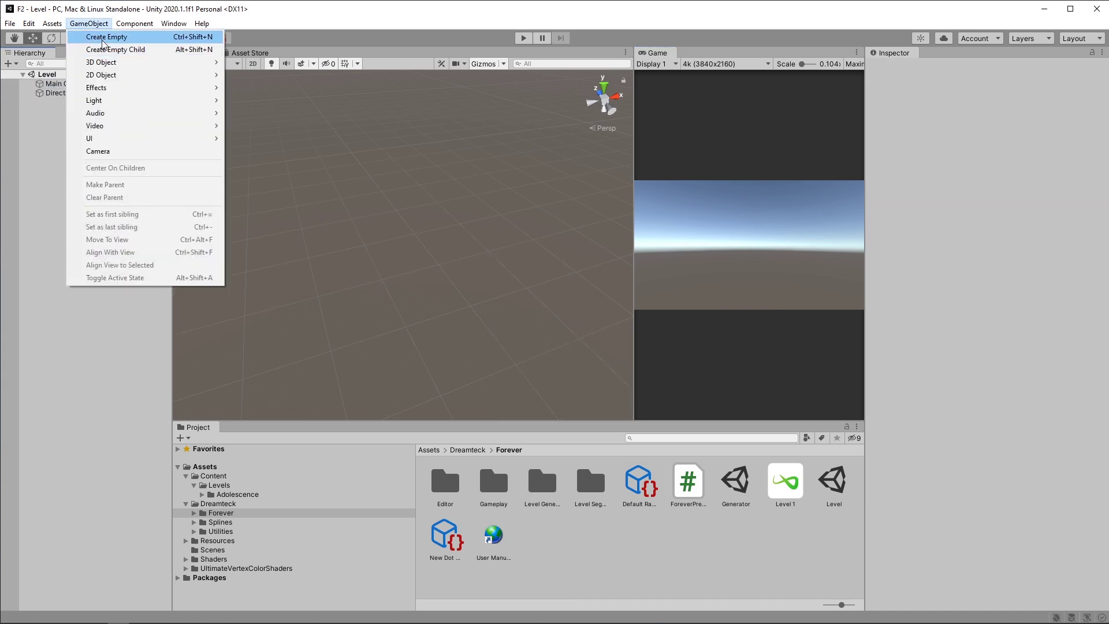
left_click(103, 38)
type("Level")
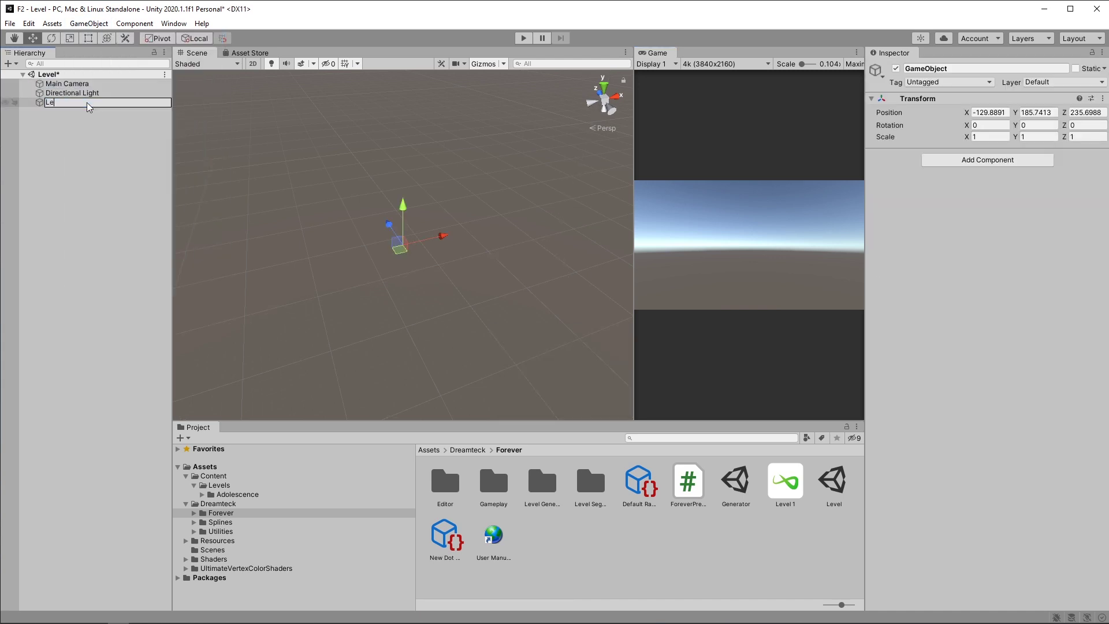
key("Return")
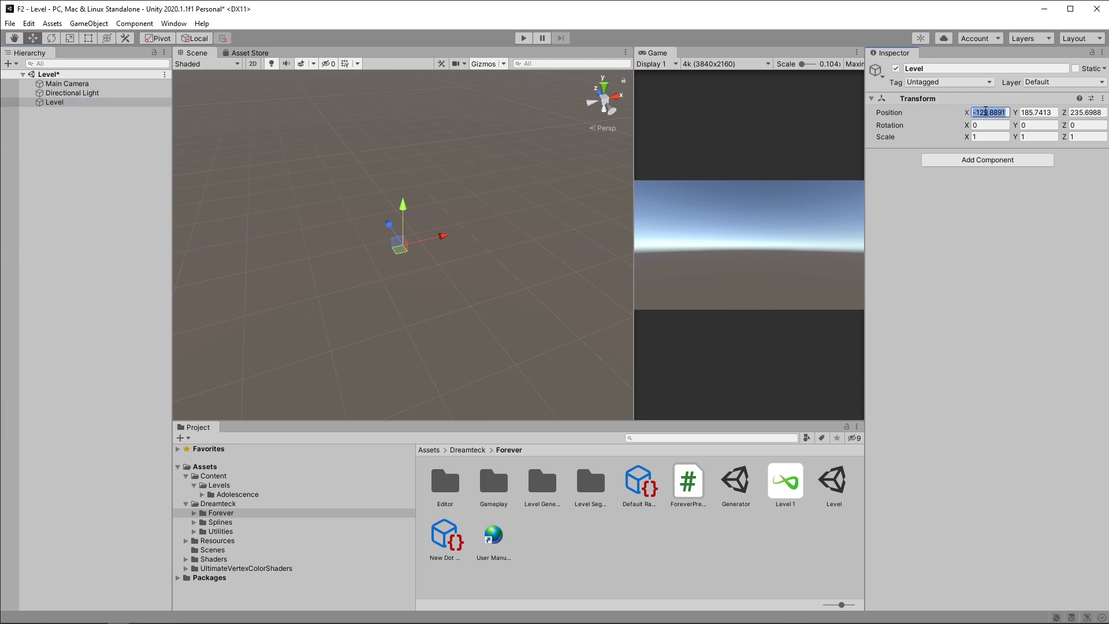
Set the Level object's position to 0, 0, 0 and add a Remote Level component to it
left_click(953, 159)
type("rem")
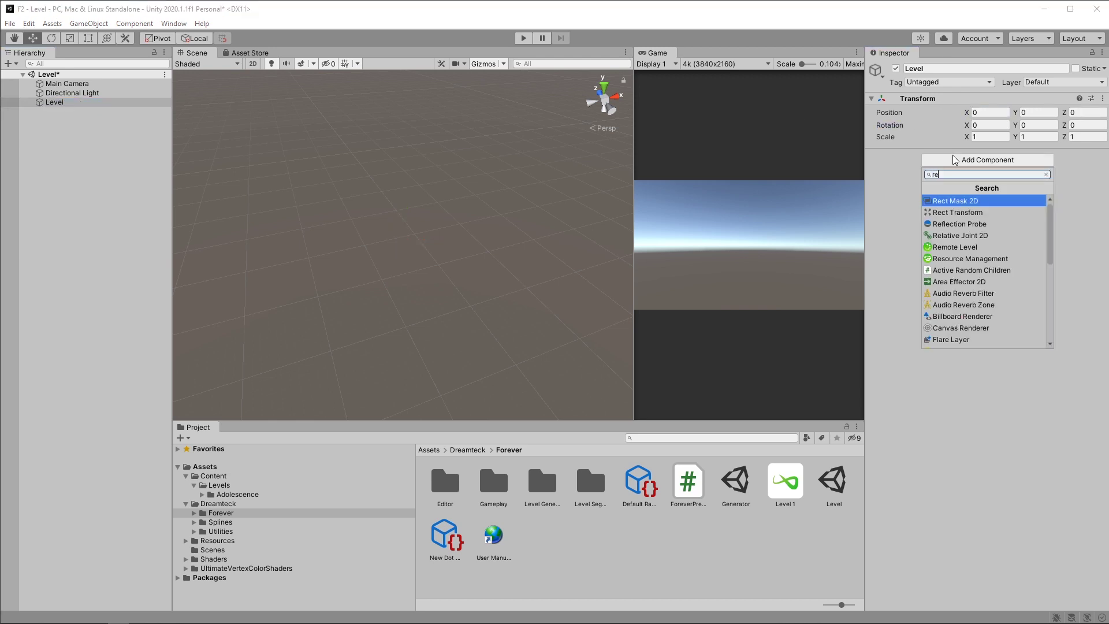
key("Return")
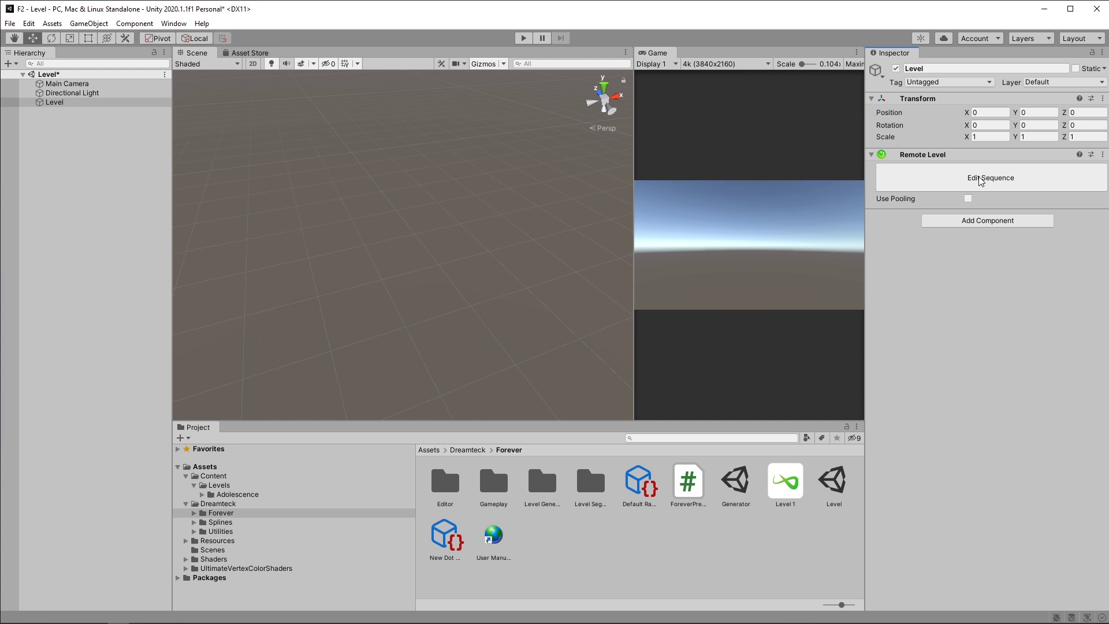
Open the Remote Level's sequence editor and add two sequences
left_click(979, 177)
left_click(742, 99)
left_click(954, 182)
left_click(406, 144)
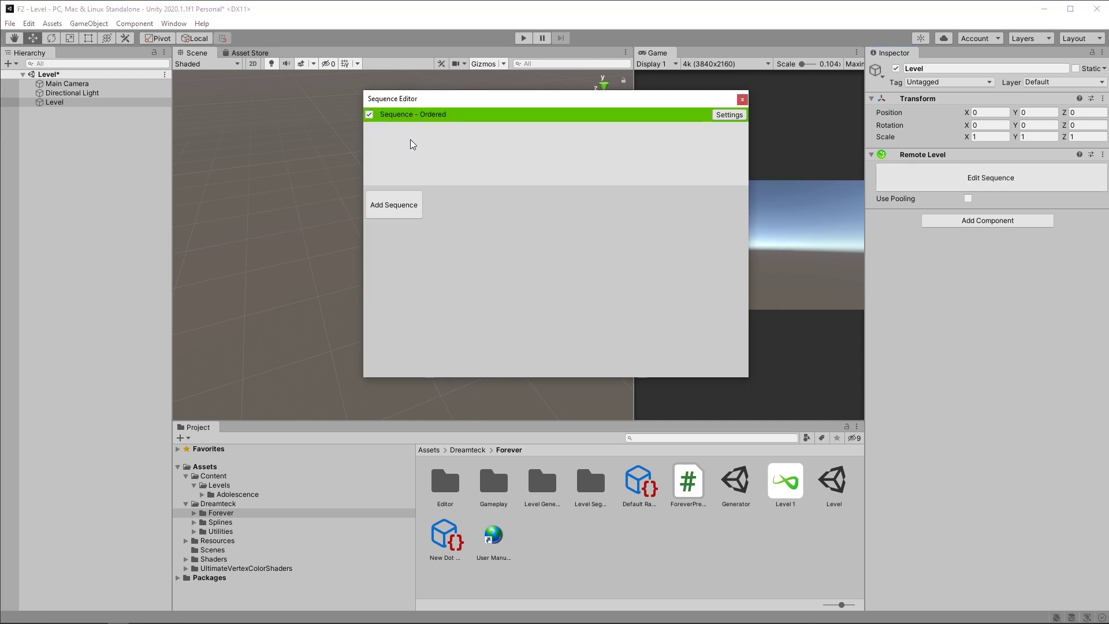
left_click(396, 218)
Add the Volcano_1, Volcano_2 and Volcano_3 segment prefabs to the first sequence of the Remote Level
left_click(238, 494)
double_click(496, 490)
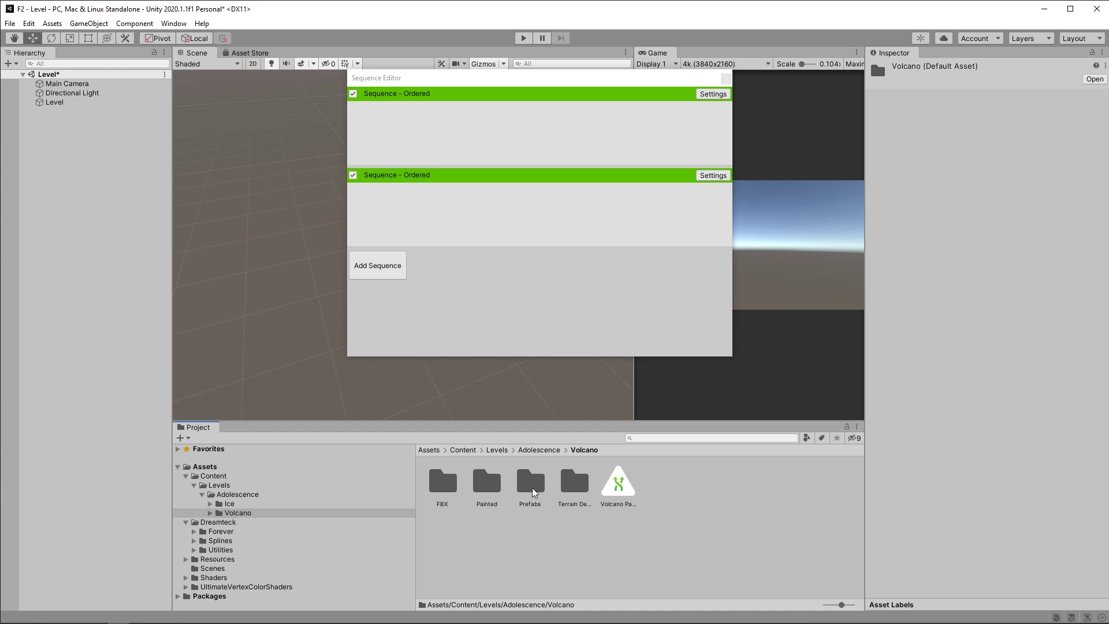
double_click(532, 490)
double_click(532, 490)
left_click_drag(486, 480, 378, 132)
left_click_drag(530, 481, 439, 132)
left_click_drag(574, 481, 500, 132)
Add Ice_Transit to the second sequence and create a third sequence containing Ice_A and Ice_C
left_click(229, 503)
left_click_drag(574, 481, 378, 215)
left_click(363, 263)
left_click_drag(486, 480, 379, 296)
left_click_drag(530, 481, 439, 296)
Set the Volcano sequence to Random shuffle with a spawn count of 2, and assign the Default Randomizer
left_click_drag(482, 78, 465, 78)
left_click(695, 95)
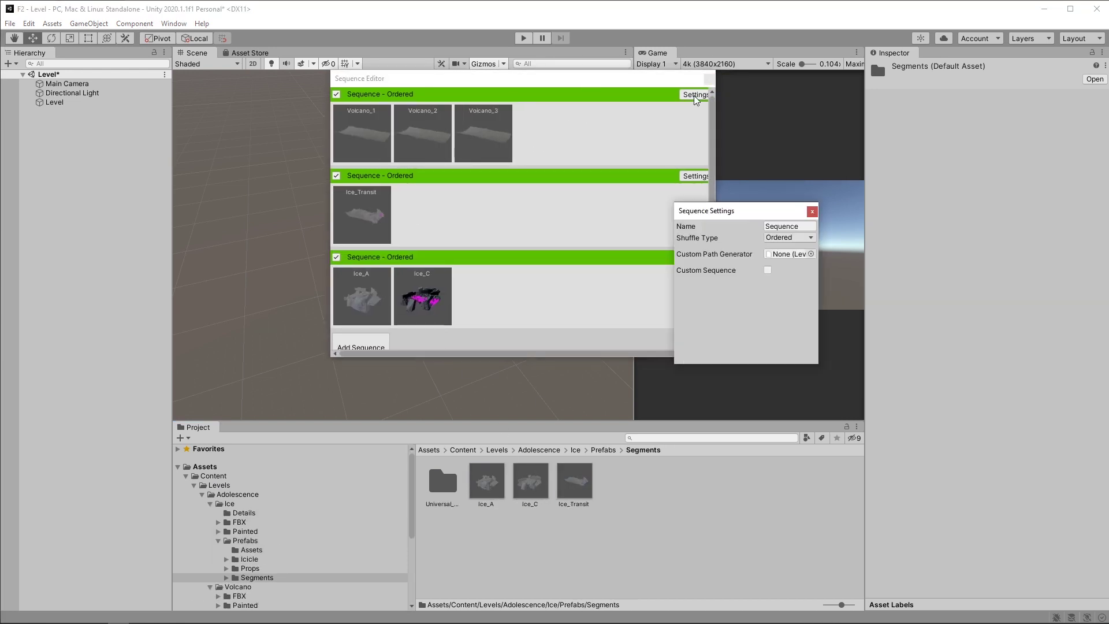
left_click(796, 237)
left_click(795, 262)
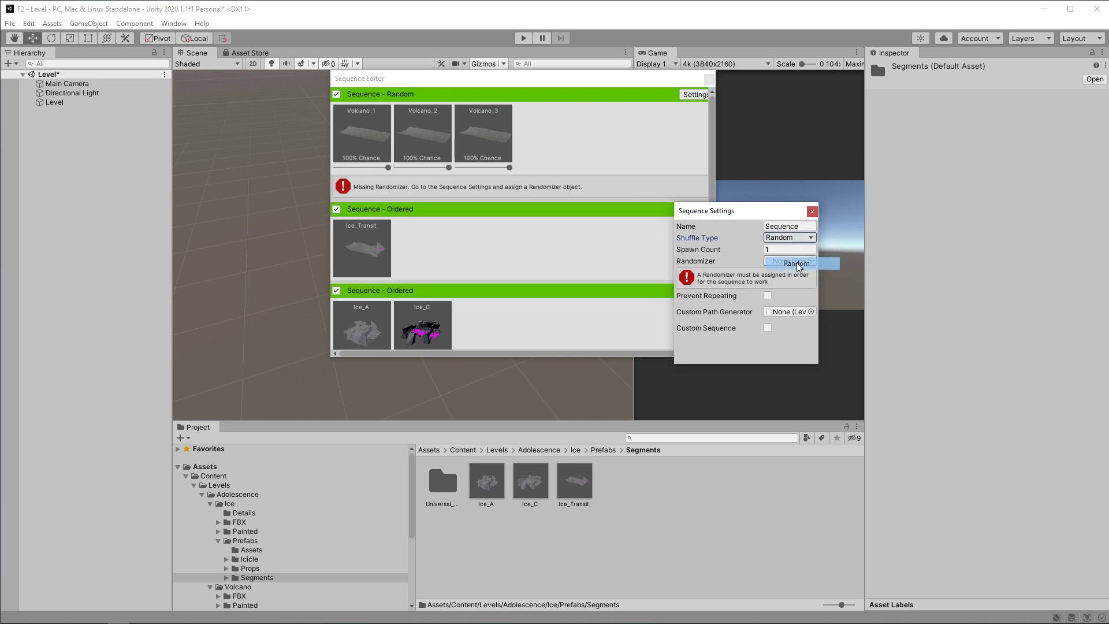
left_click(778, 252)
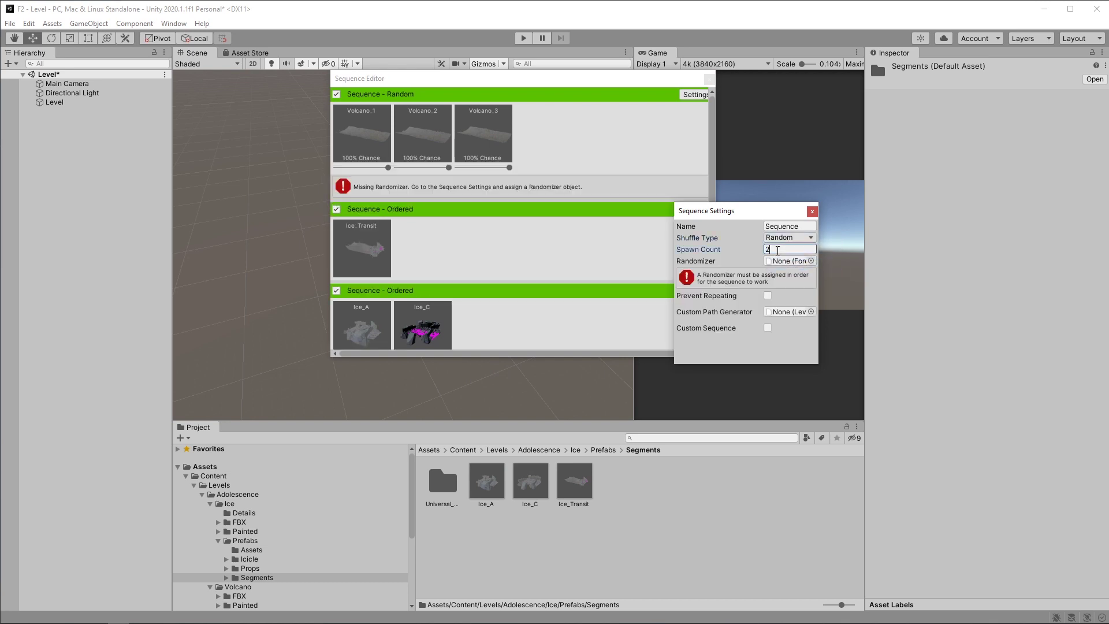
left_click(811, 261)
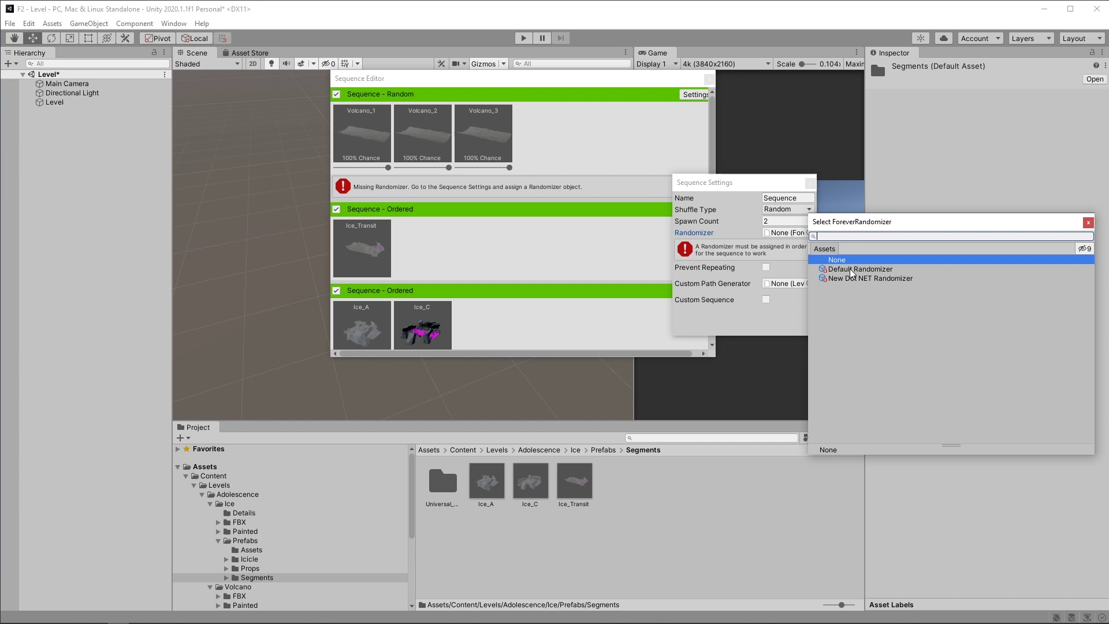
double_click(860, 269)
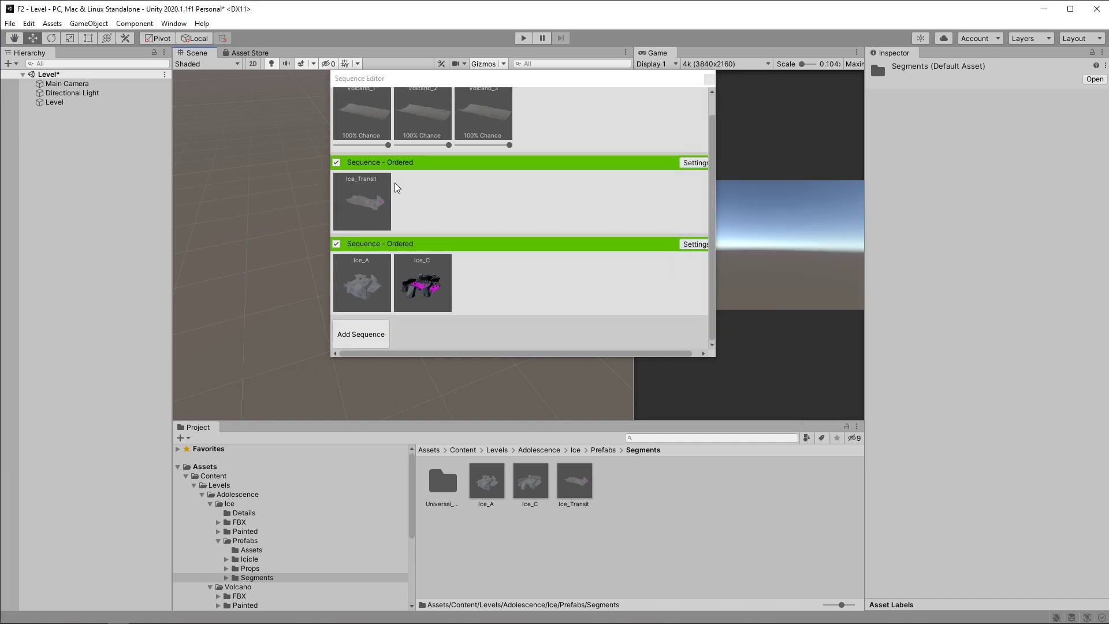
Set the sequence with Ice_A and Ice_C to Random shuffle, spawn count 10, and assign the Default Randomizer
left_click(694, 244)
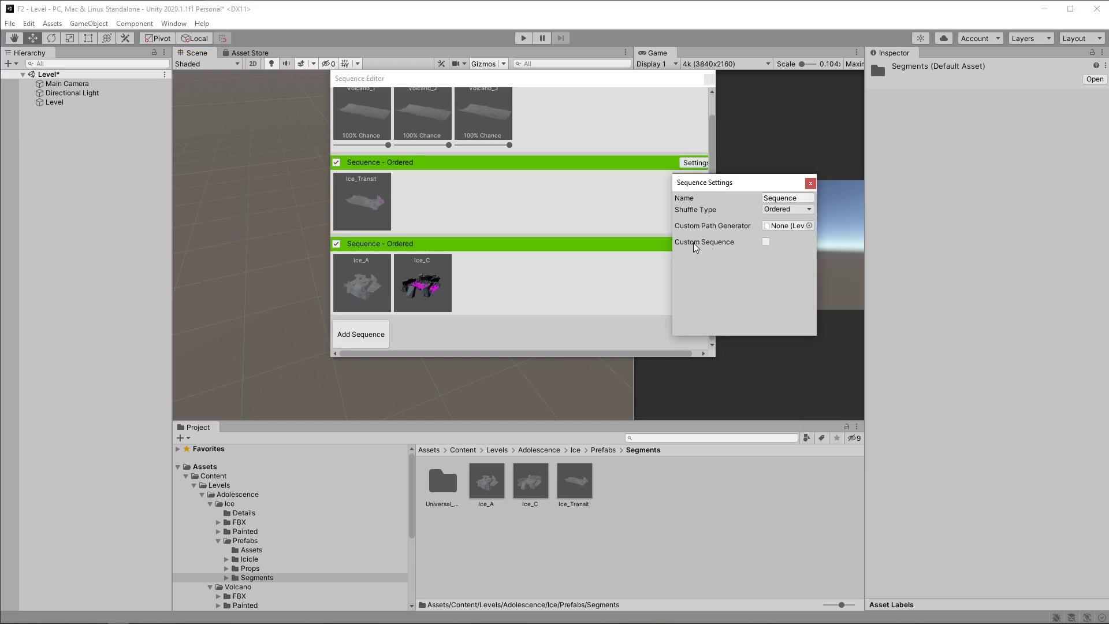
left_click(808, 209)
left_click(784, 234)
left_click(797, 222)
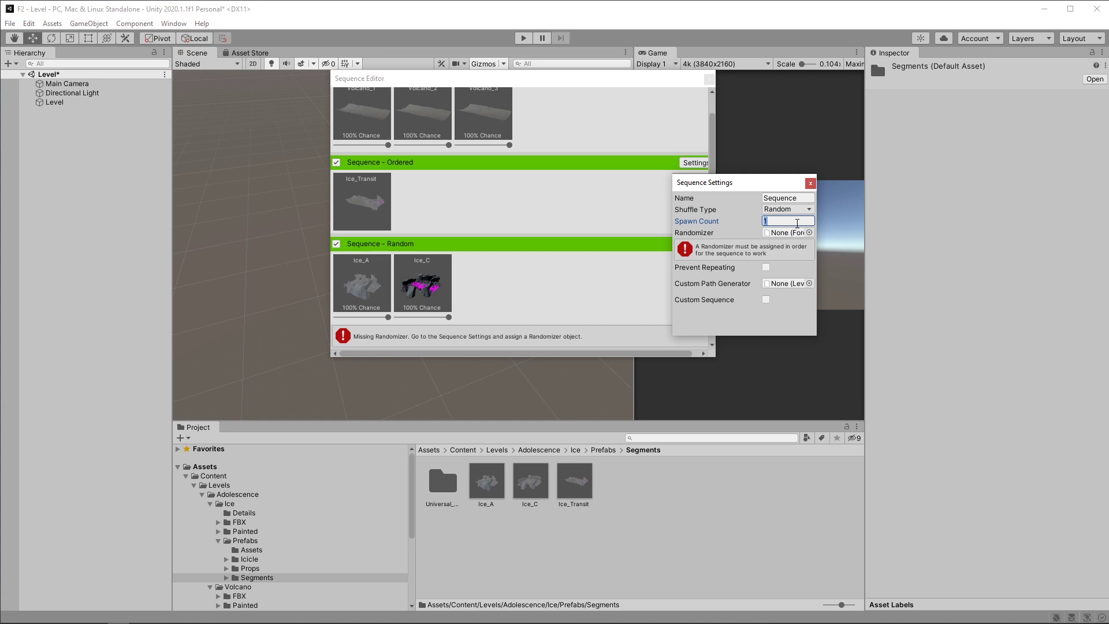
left_click(809, 232)
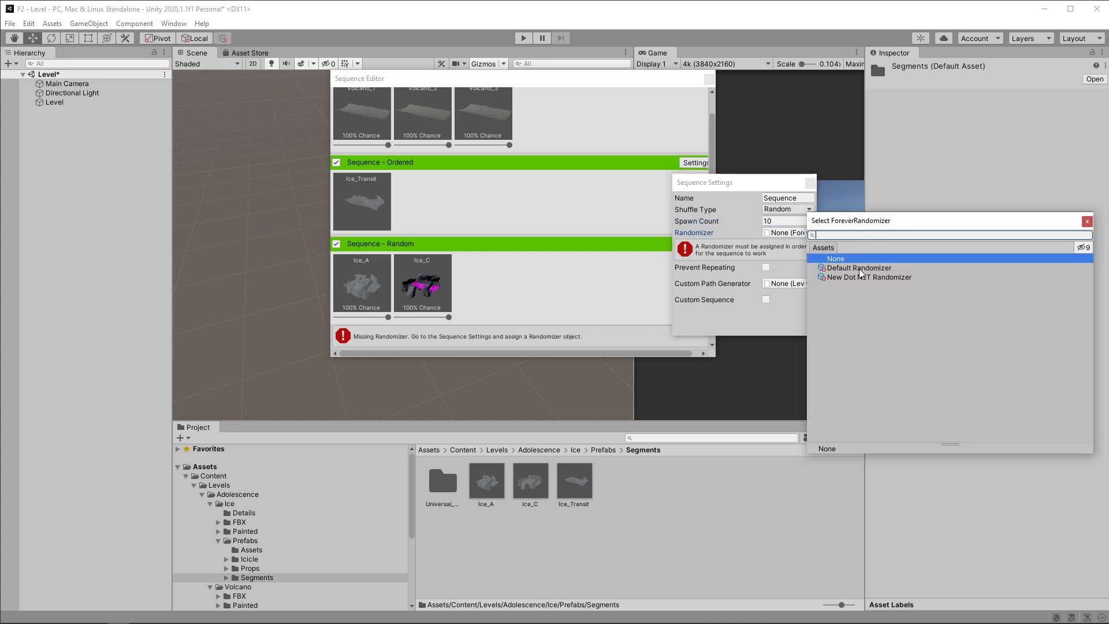
double_click(857, 270)
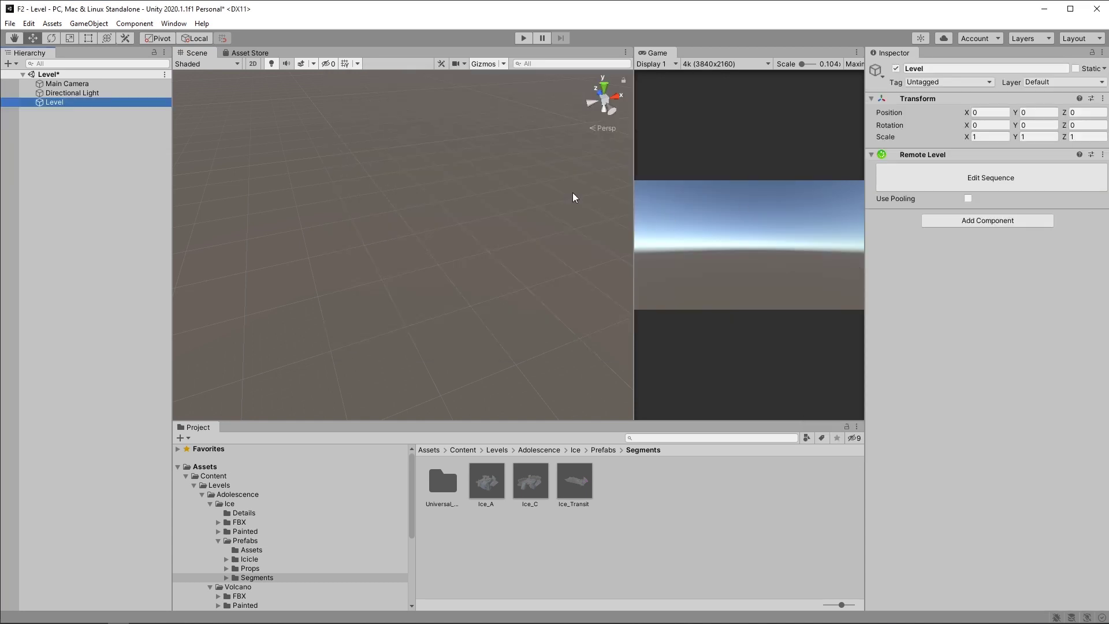
Enable Use Pooling on the Remote Level component, and delete the Main Camera and Directional Light from the Level scene
left_click(967, 199)
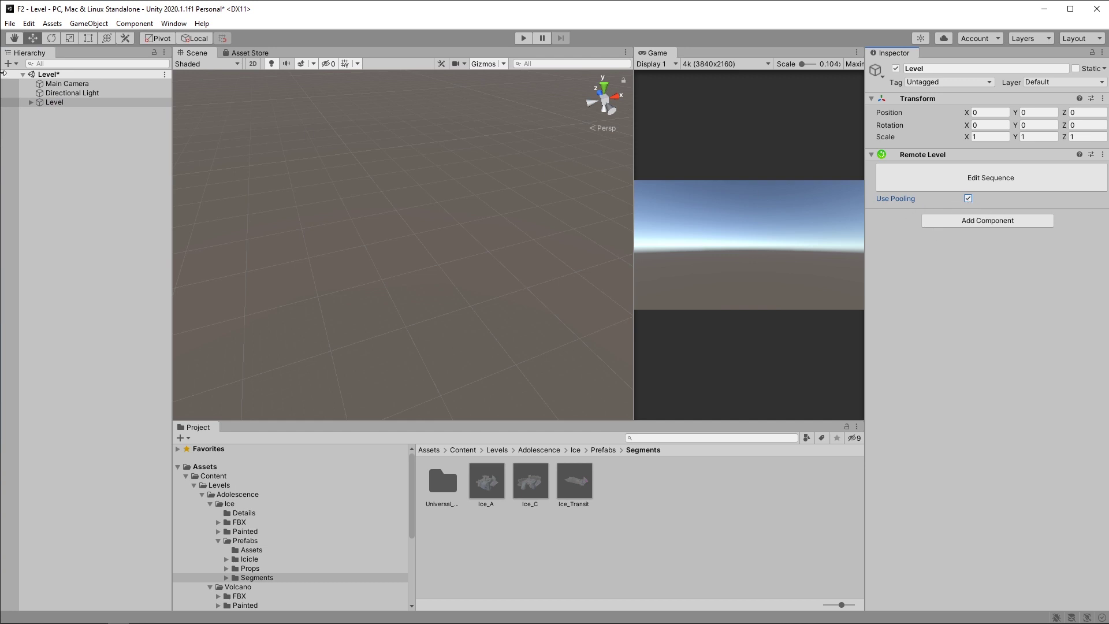
left_click(30, 101)
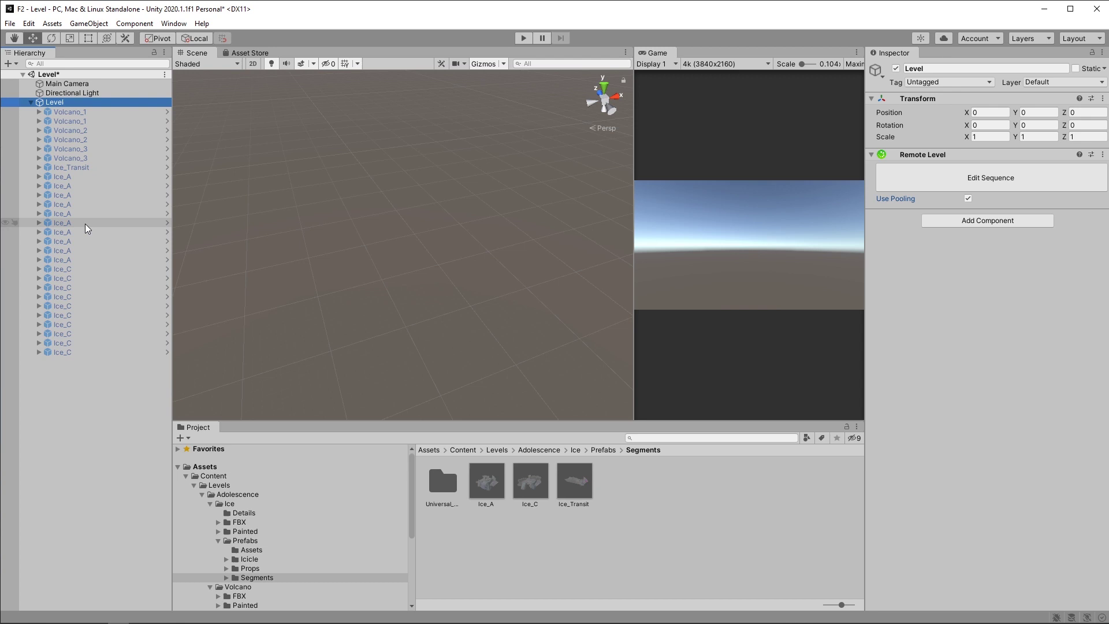
left_click(67, 84)
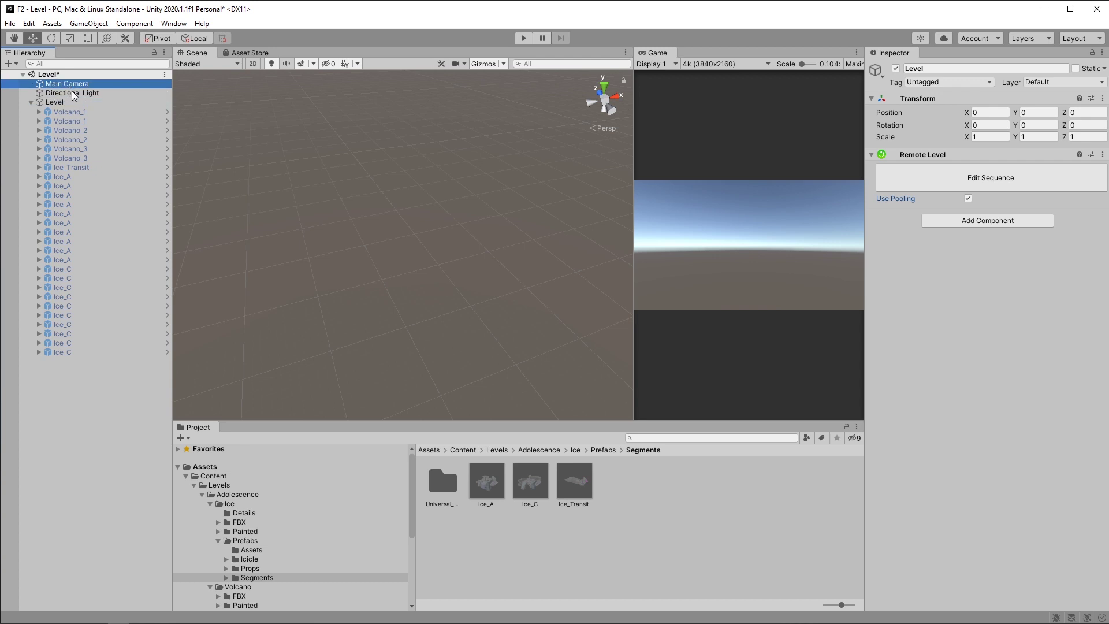
left_click(73, 93, "ctrl")
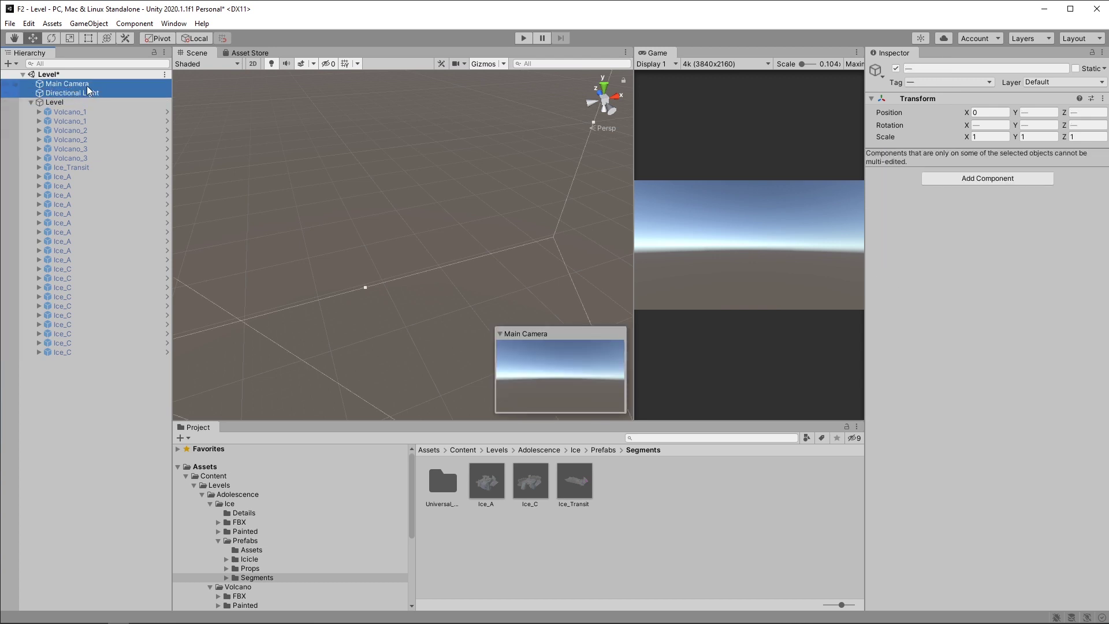
key("Delete")
left_click(30, 84)
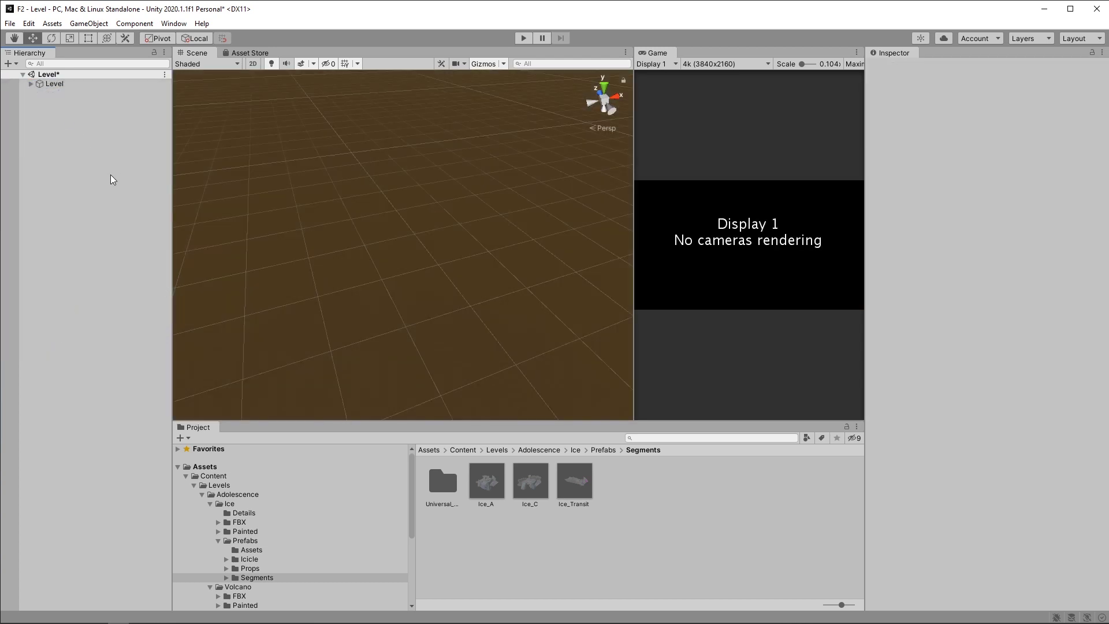
Select the Level 1 asset in the Forever folder and set its remote sequence scene to Level
scroll(272, 545, "down", 5)
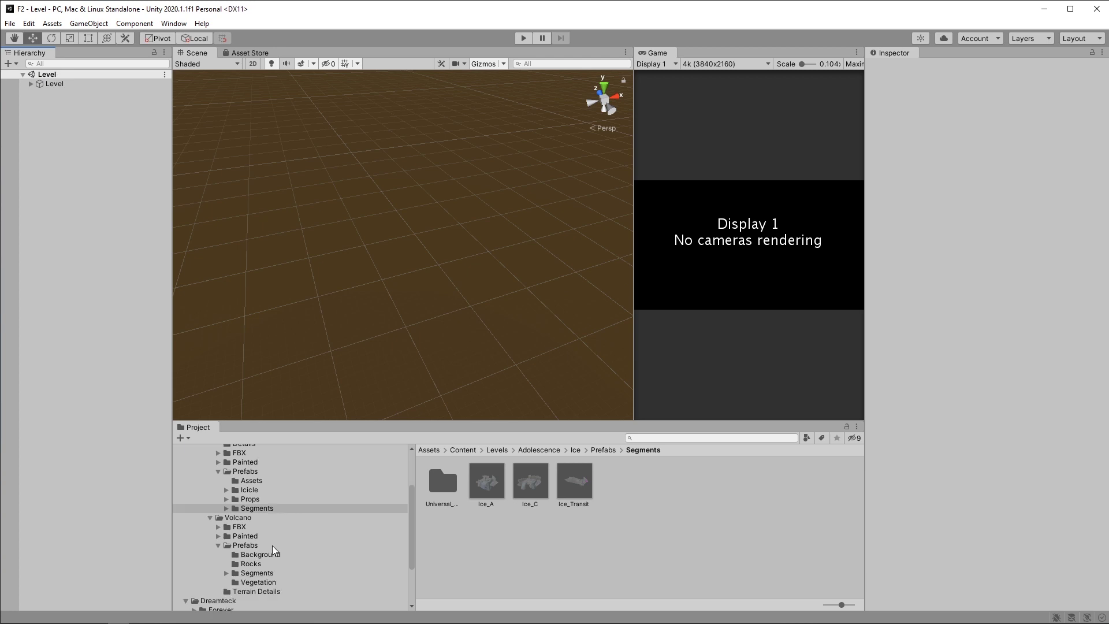
left_click(221, 540)
left_click(785, 481)
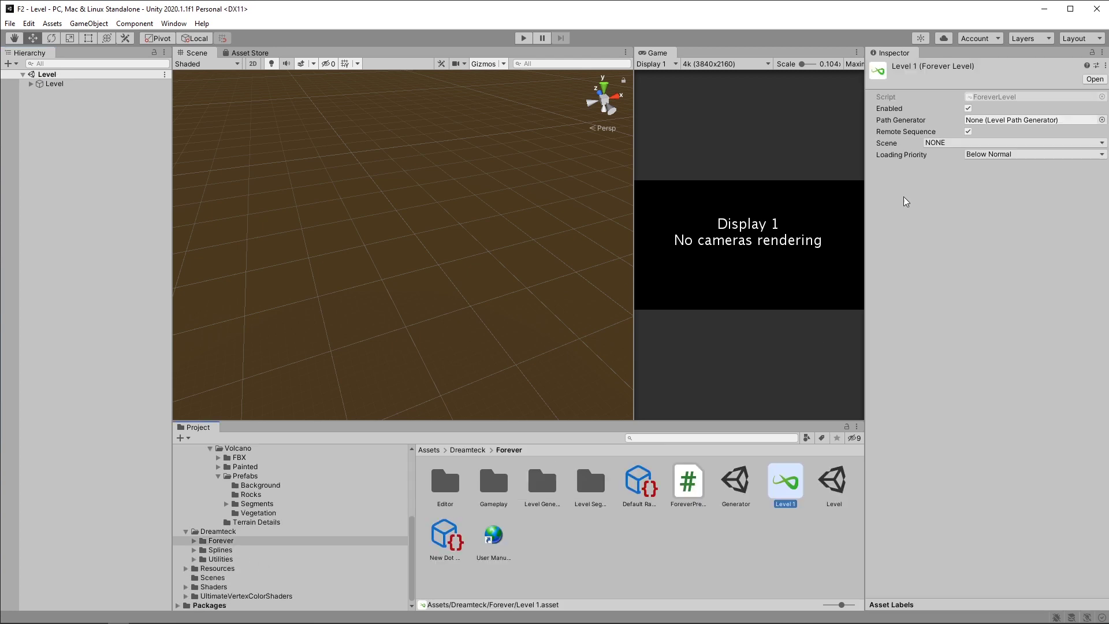
left_click(943, 143)
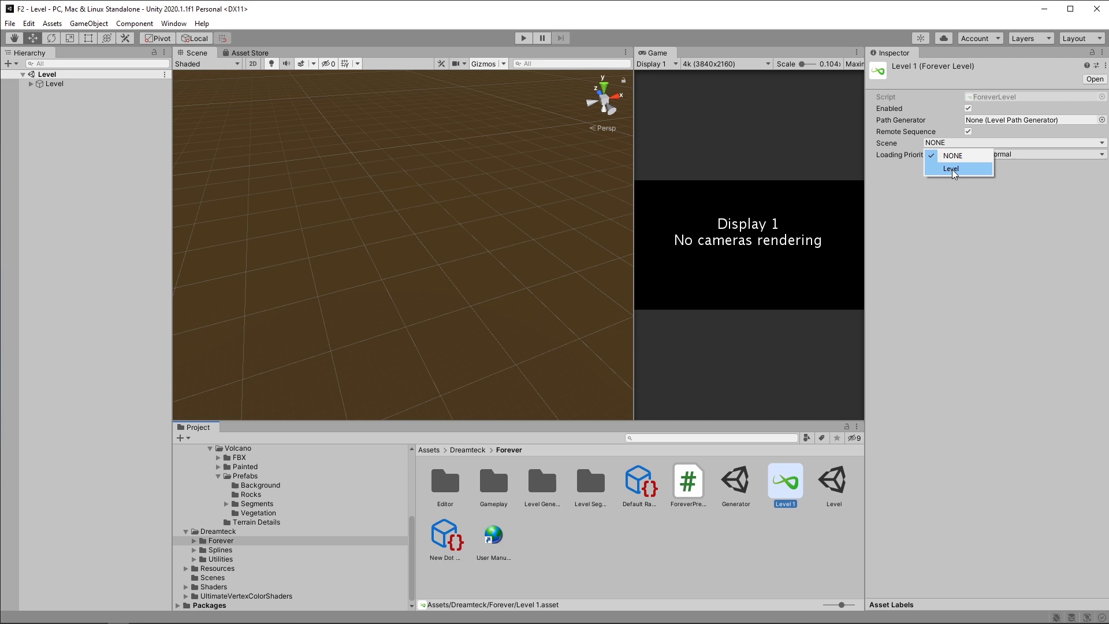
left_click(951, 169)
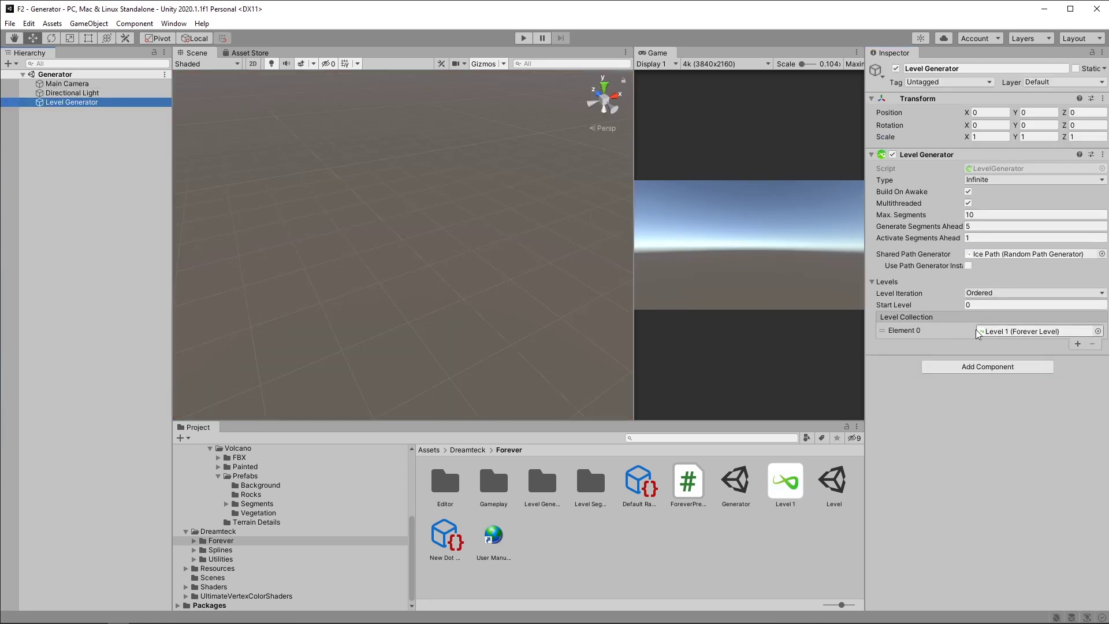
Play the Generator scene and expand the Level Generator to examine its spawned segments
left_click(81, 150)
left_click(523, 41)
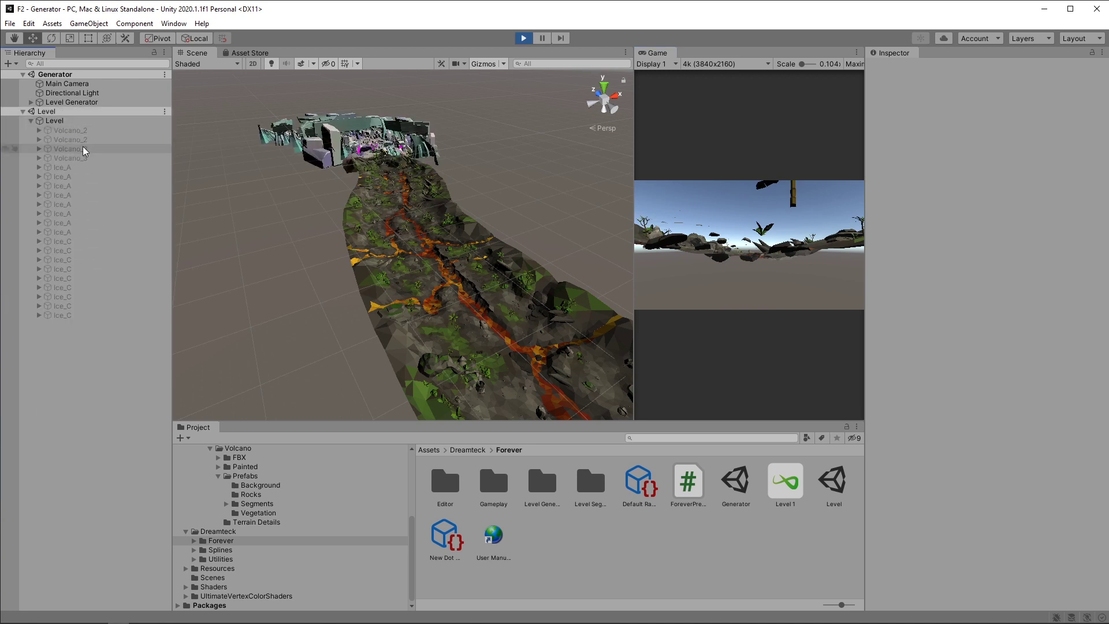
left_click(31, 102)
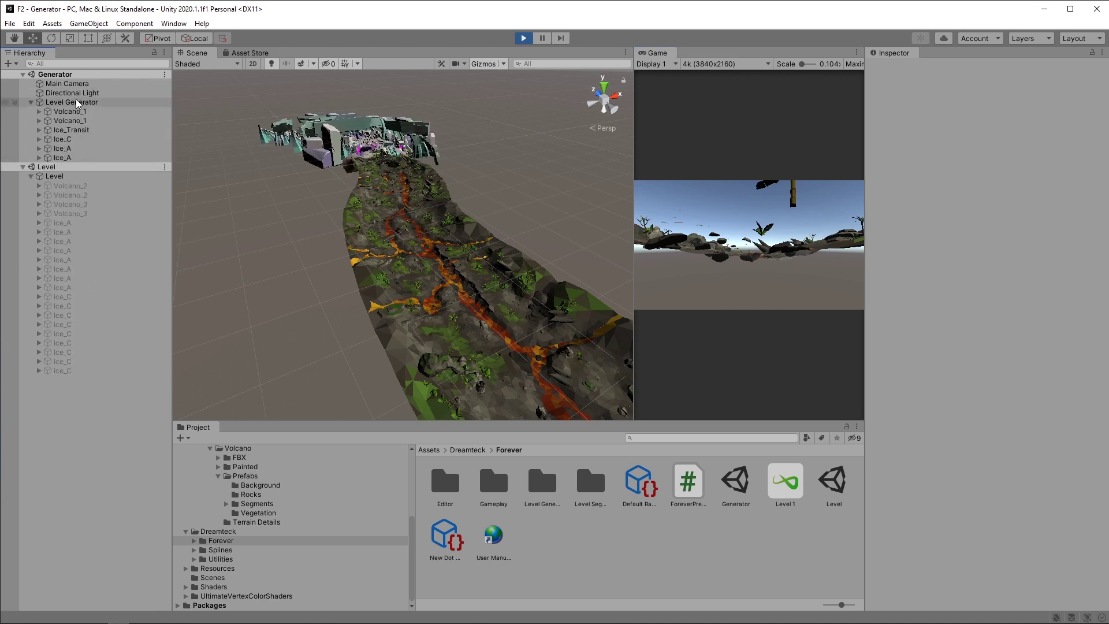
Create a cube in the running scene and add a Projected Player component to it
left_click(89, 23)
mouse_move(115, 66)
left_click(241, 63)
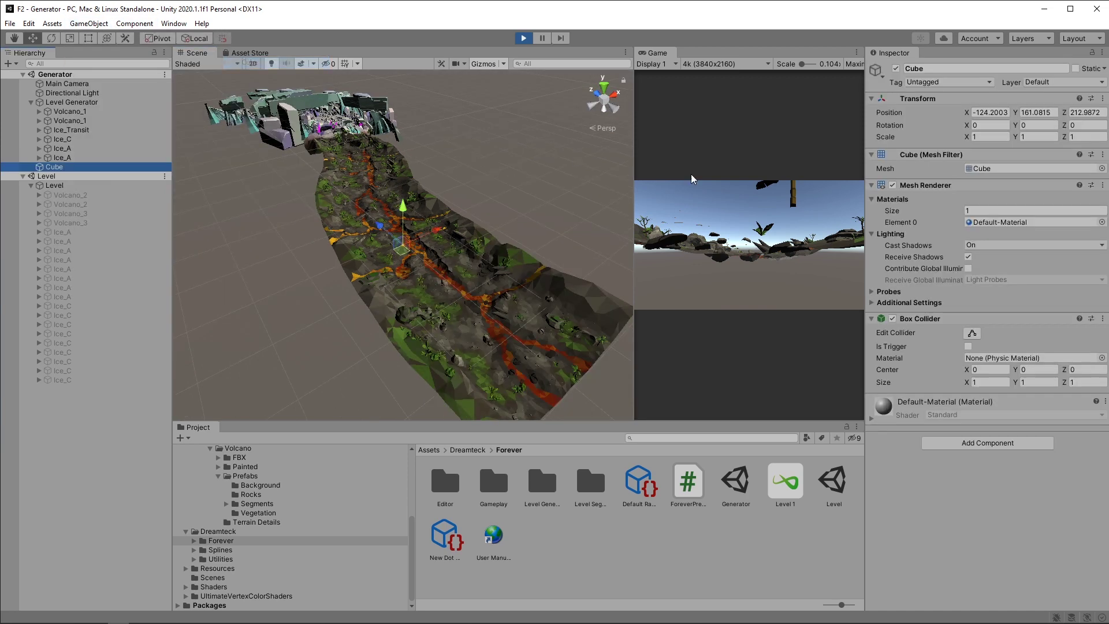
left_click(994, 443)
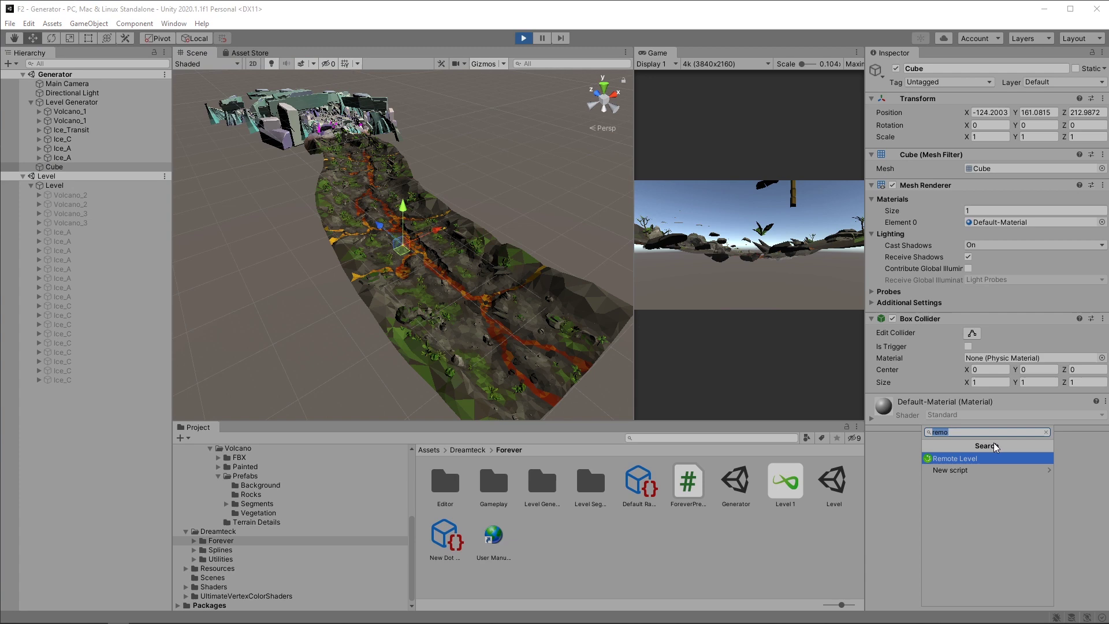
type("prok")
key("BackSpace")
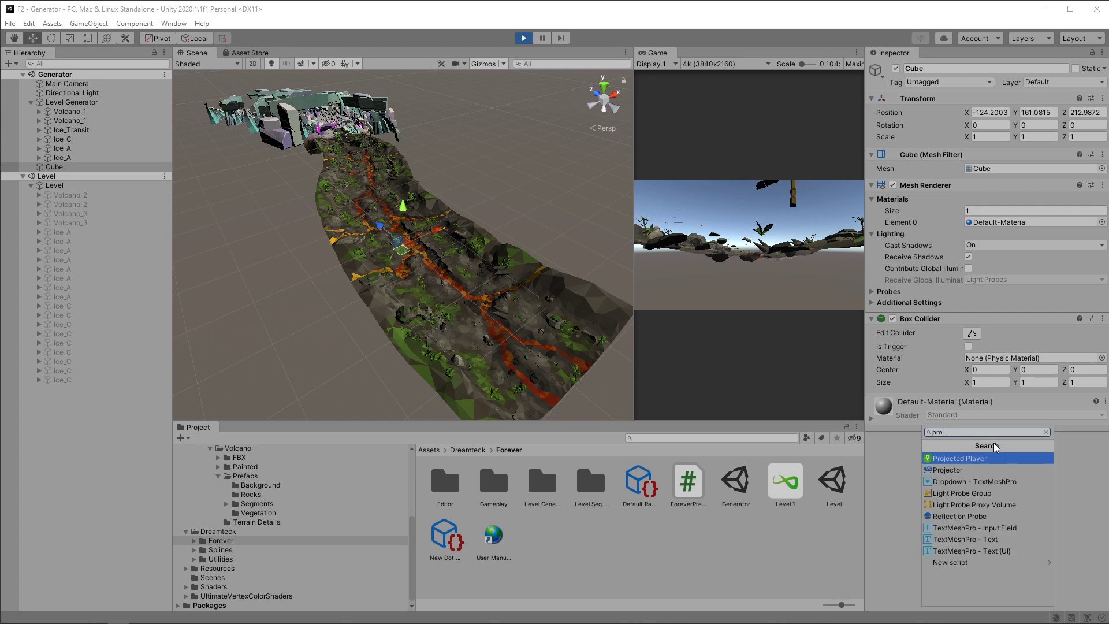
key("Return")
Move the cube along the generated level from the volcano segments toward the ice segments to test segment generation
left_click_drag(484, 233, 629, 358, "alt")
middle_click_drag(323, 202, 548, 301)
scroll(462, 292, "down", 3)
scroll(488, 292, "down", 3)
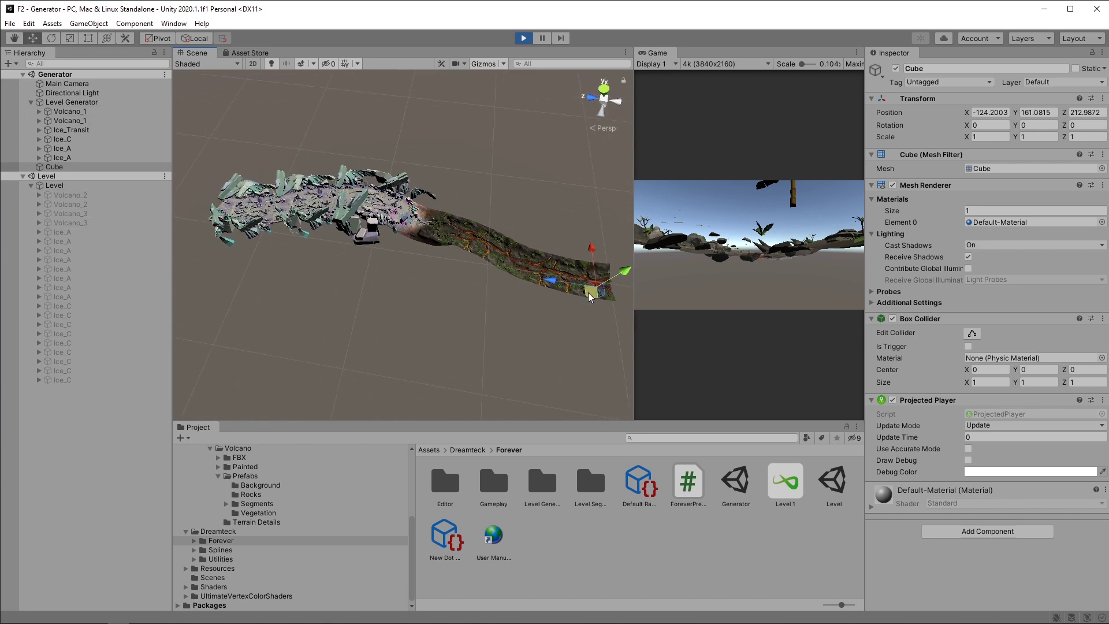
left_click_drag(592, 291, 373, 216)
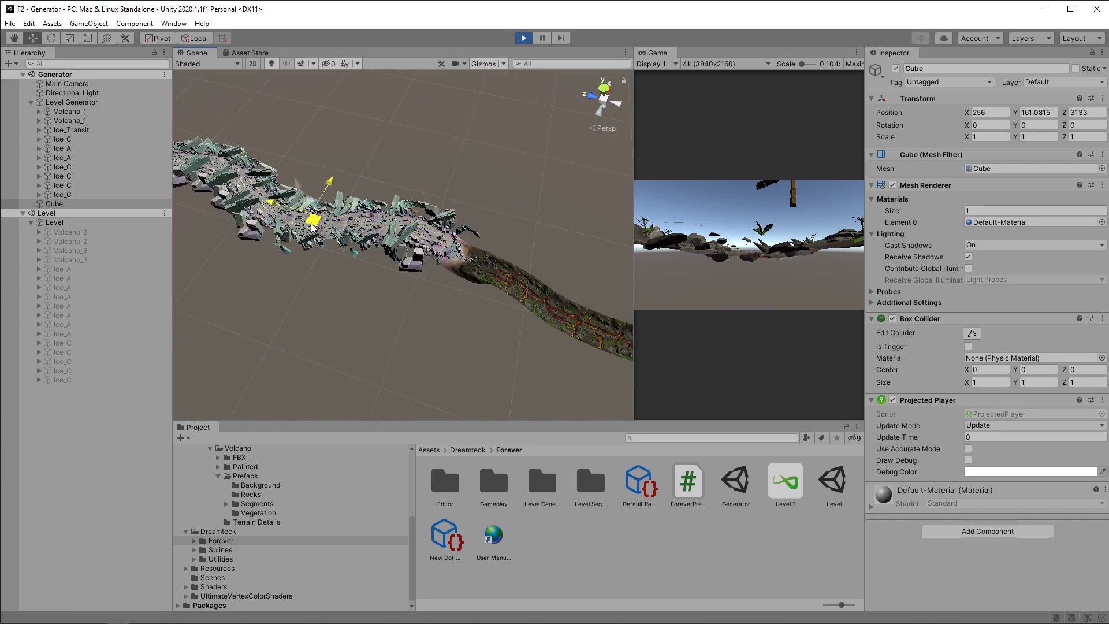
middle_click_drag(335, 231, 465, 264)
left_click_drag(422, 226, 401, 229)
middle_click_drag(472, 278, 440, 275)
scroll(440, 276, "down", 1)
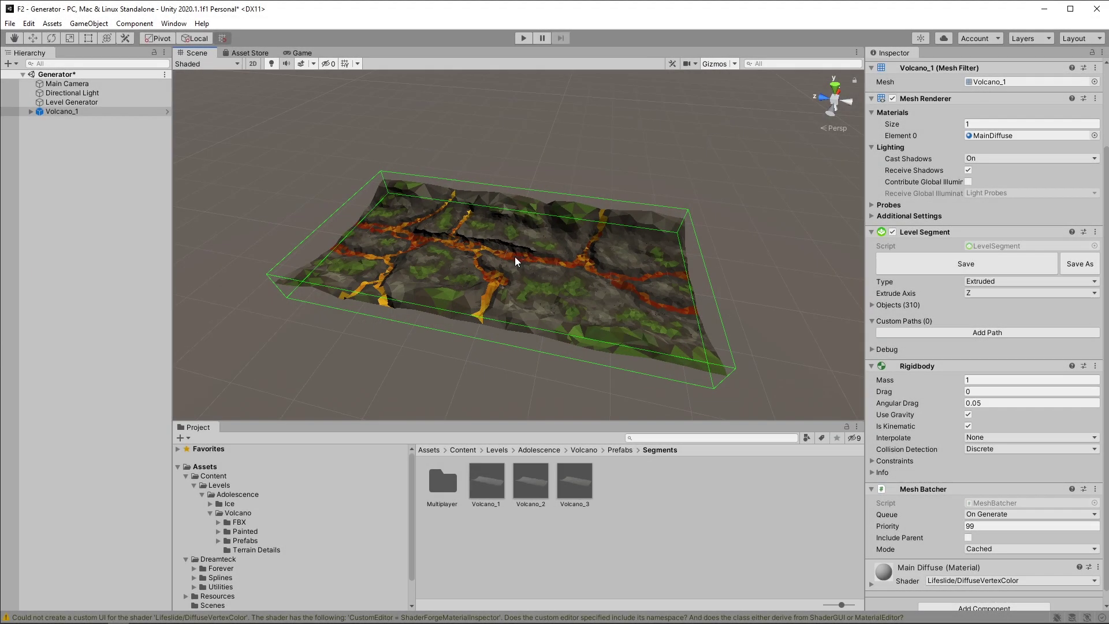
Add a custom path to the Volcano_1 level segment and move its Point 2 inward along the segment
middle_click_drag(514, 256, 502, 254)
scroll(502, 255, "up", 3)
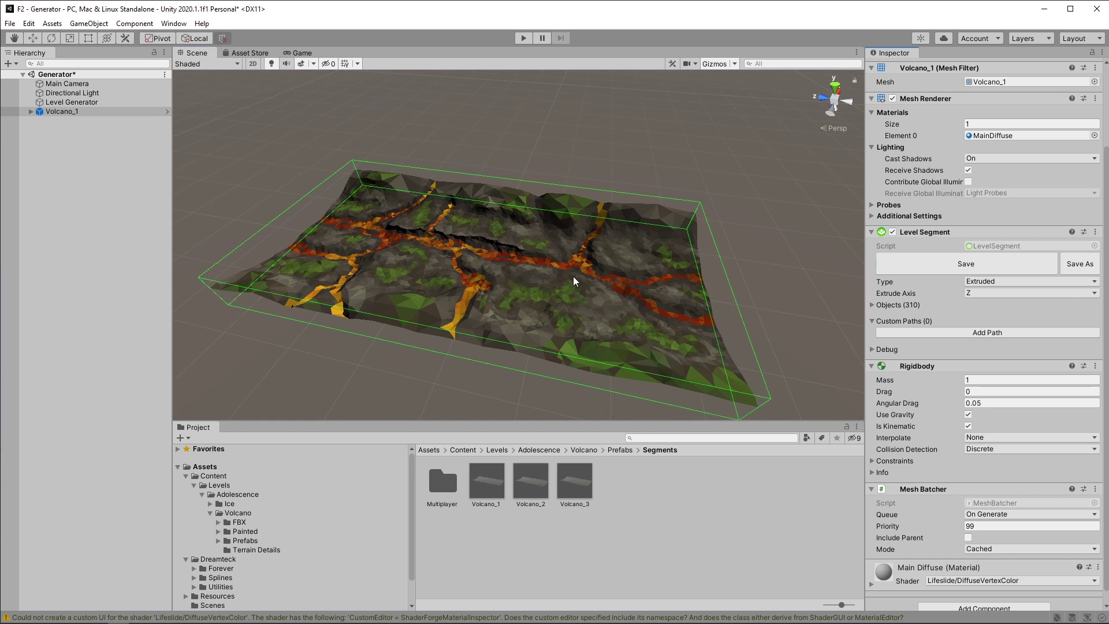
left_click(971, 333)
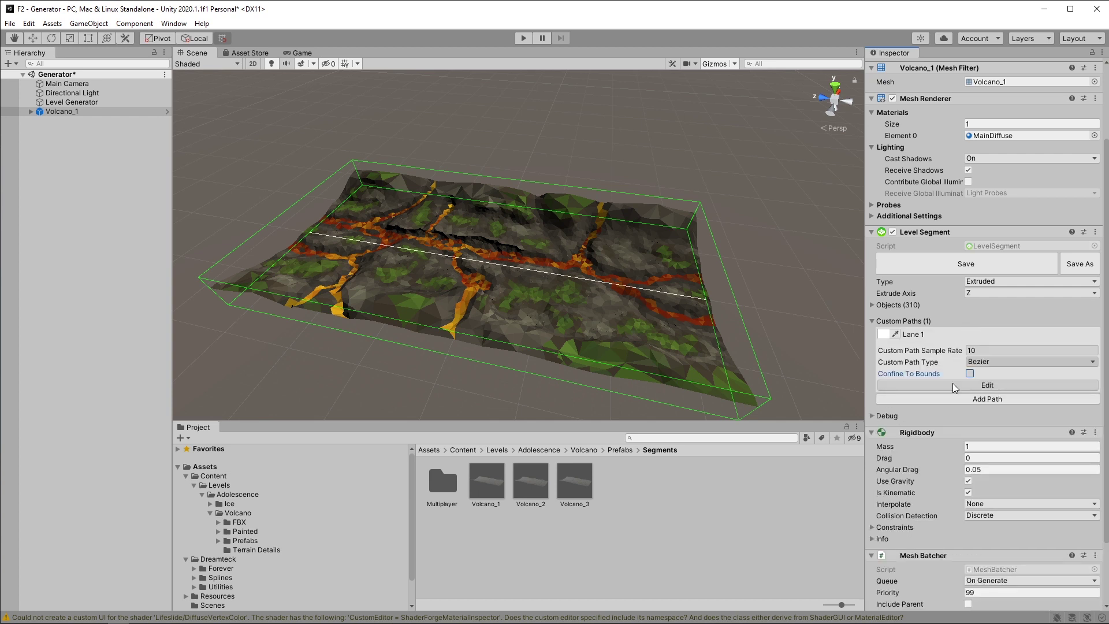
left_click(323, 242)
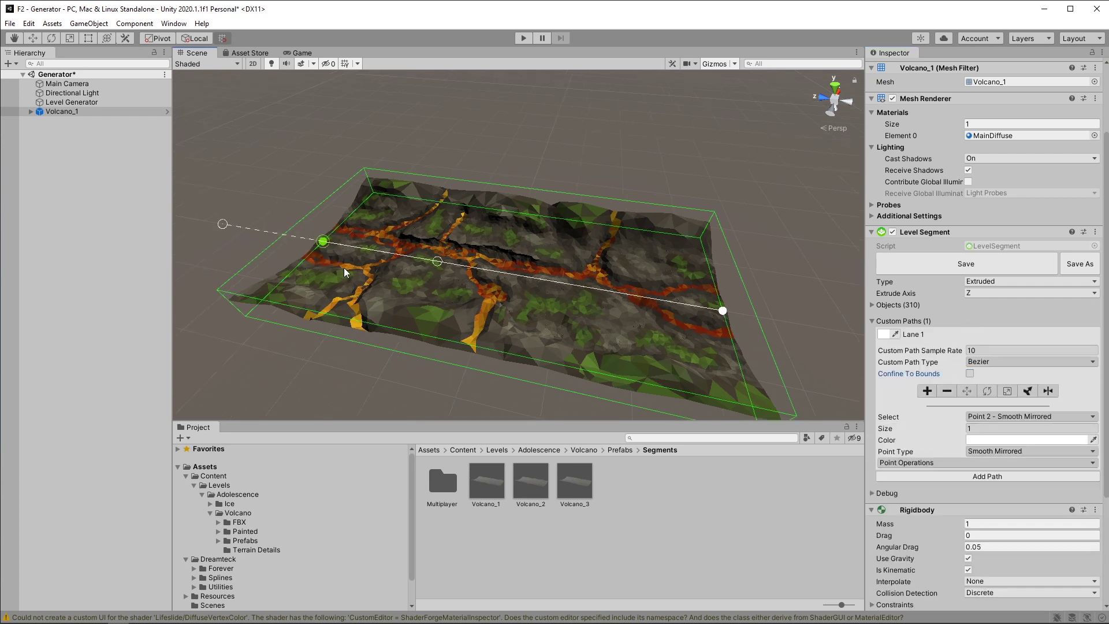
key("w")
left_click_drag(287, 236, 429, 260)
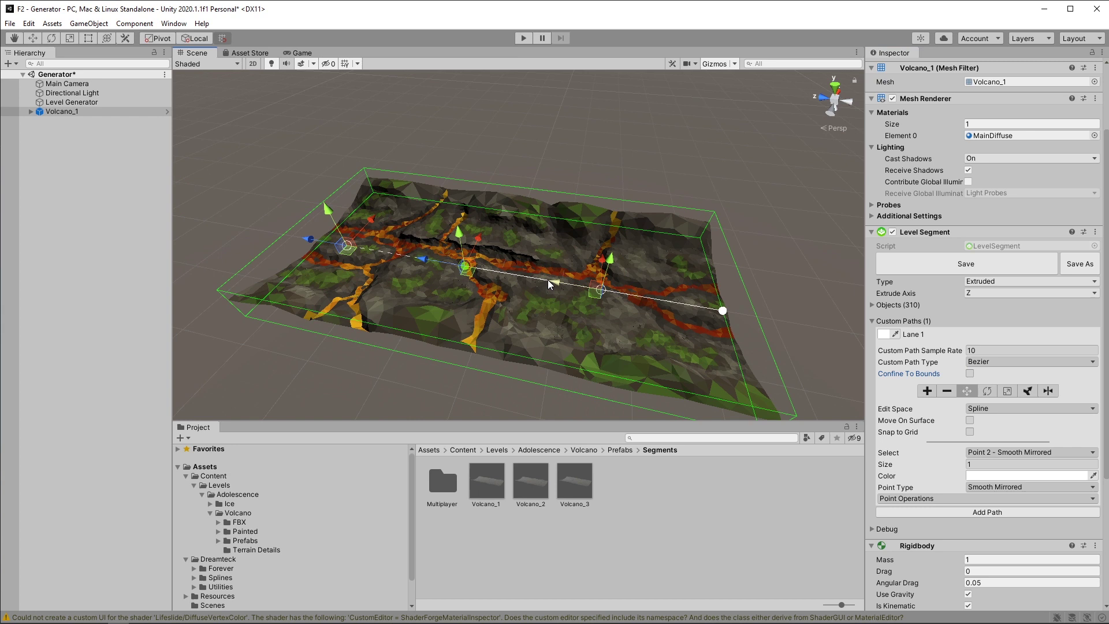
left_click_drag(547, 279, 503, 272)
Change Lane 1's path type to Catmull Rom and append points to form a winding seven-point path across the segment
left_click(989, 363)
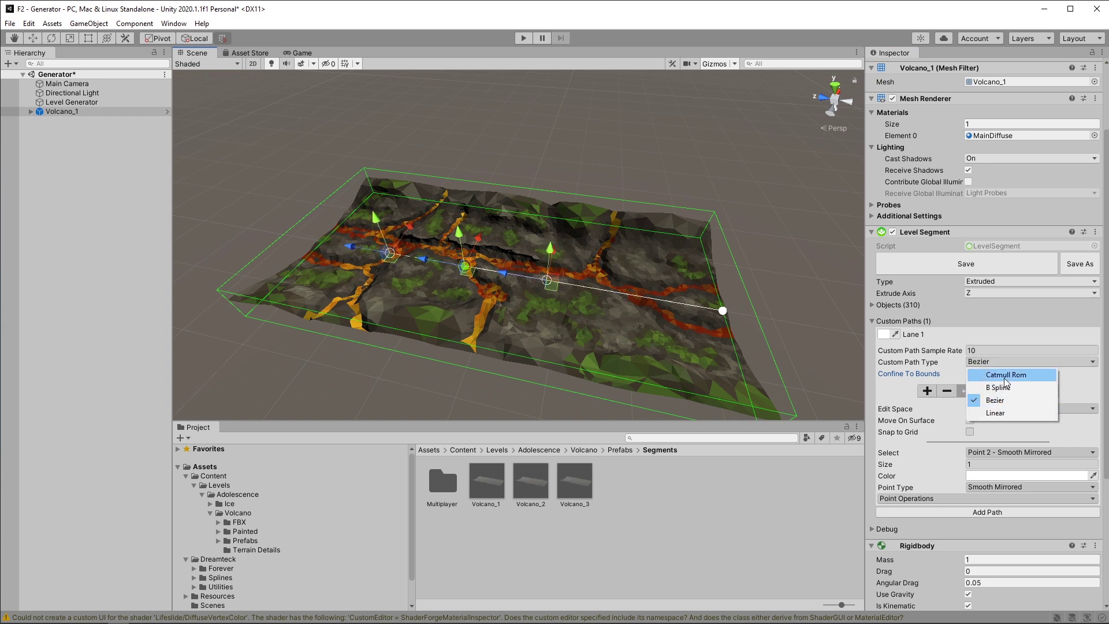
left_click(1005, 377)
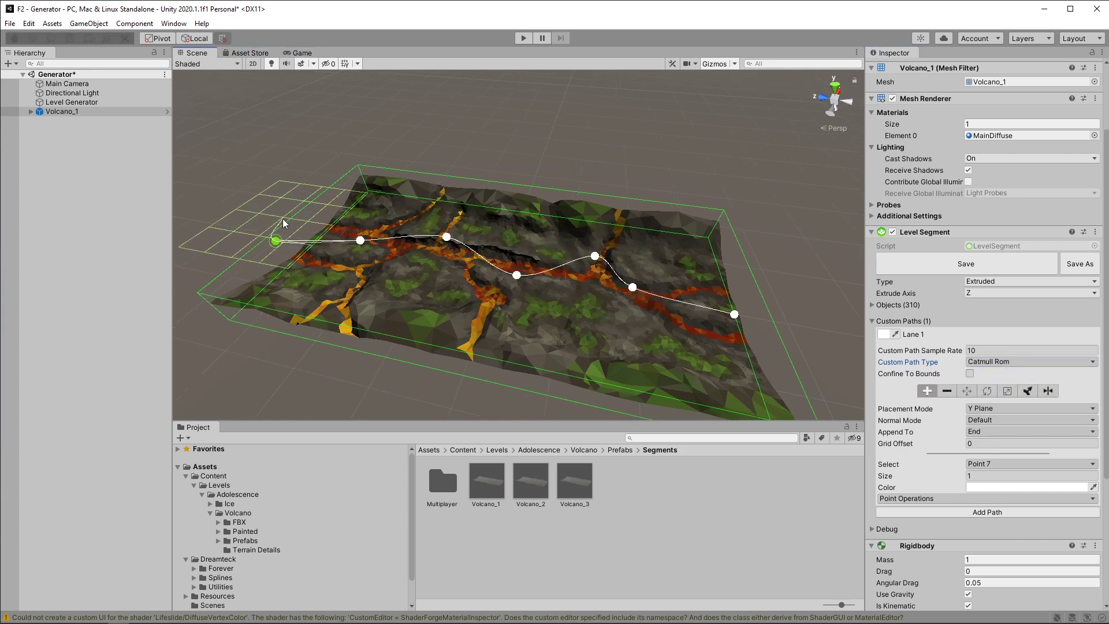
left_click(281, 226)
middle_click_drag(324, 231, 422, 252)
scroll(422, 252, "up", 1)
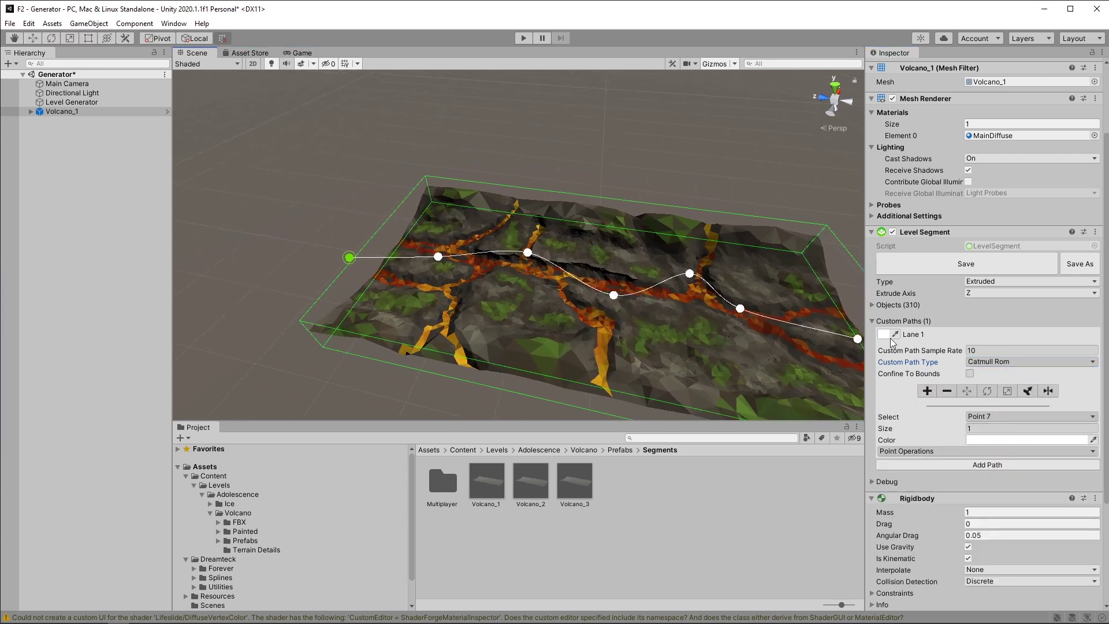
Enable Confine To Bounds for Lane 1 and examine the path's end point at the segment's edge
left_click(969, 374)
scroll(554, 326, "up", 2)
middle_click_drag(555, 327, 656, 320)
scroll(656, 320, "down", 1)
scroll(539, 306, "up", 2)
left_click_drag(539, 306, 635, 288, "alt")
middle_click_drag(635, 289, 629, 264)
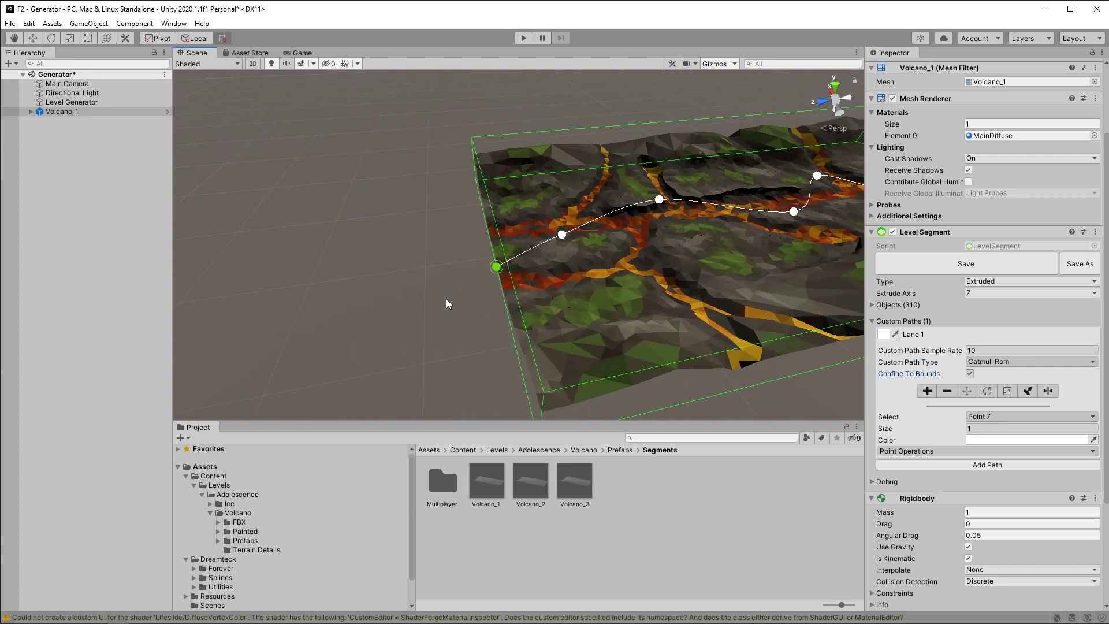
Adjust Lane 1's shape by moving its end point within the bounds and rotating three middle points in world space
mouse_move(512, 250)
left_mouse_down("alt")
mouse_move(522, 295)
mouse_move(513, 271)
left_mouse_up("alt")
key("w")
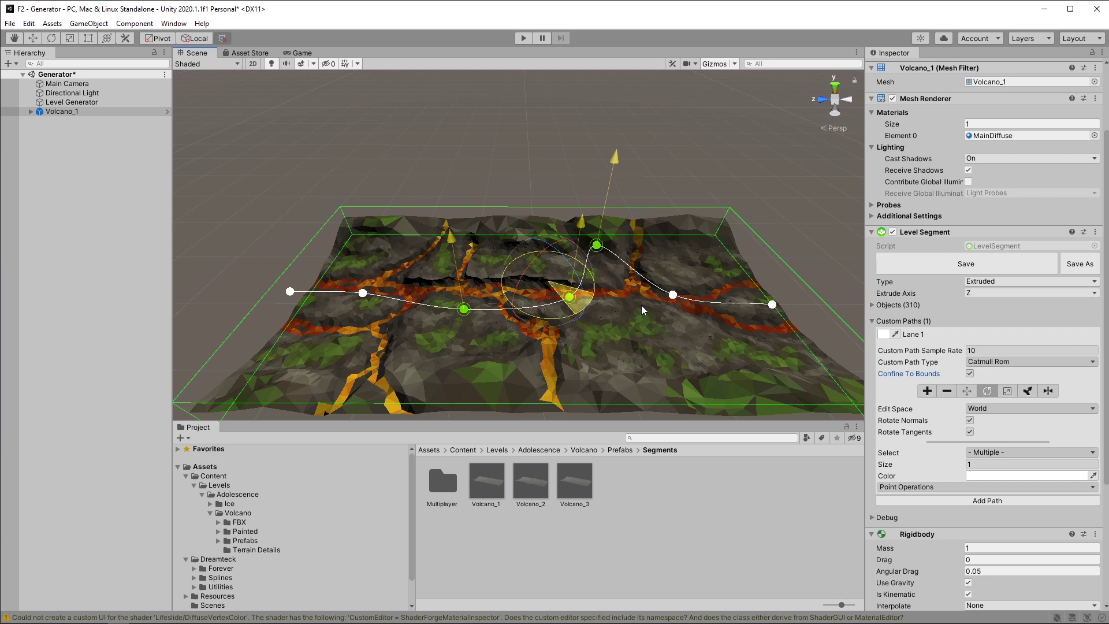
left_click_drag(641, 305, 571, 318)
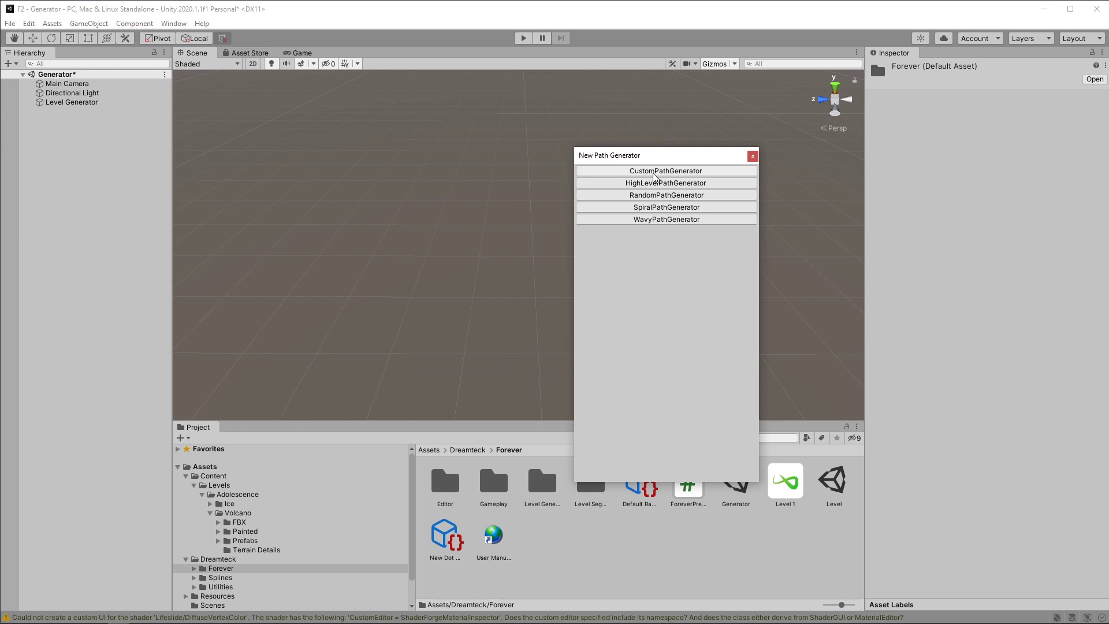
Create a CustomPathGenerator asset in the Forever folder
left_click(654, 171)
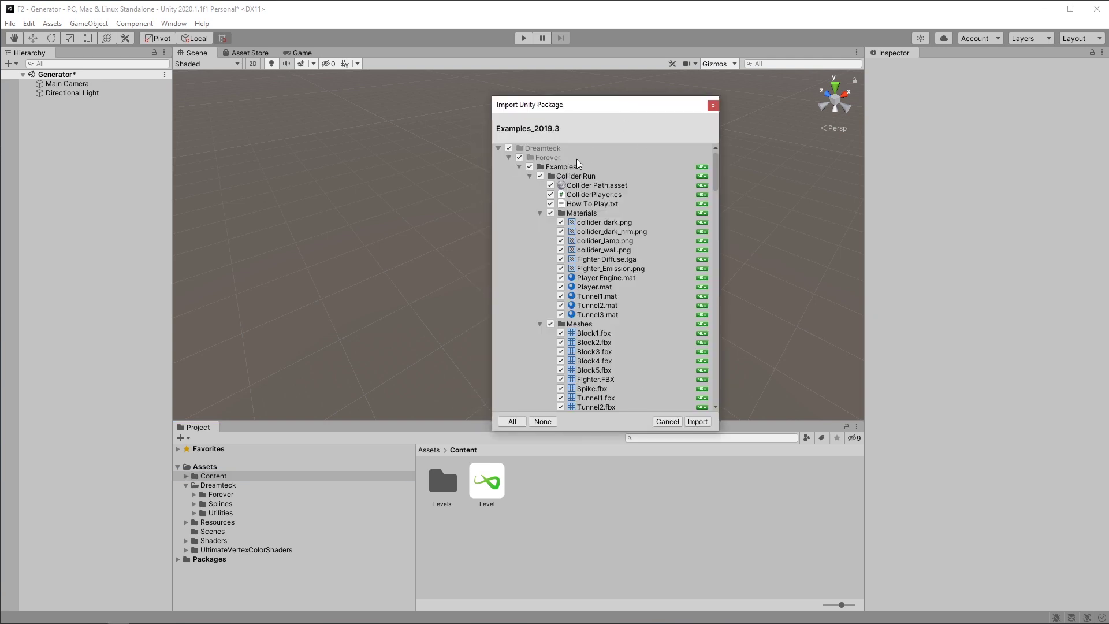
Import the full Examples_2019.3 package and open the Collider Run example scene, discarding the changes to the Generator scene
left_click(691, 421)
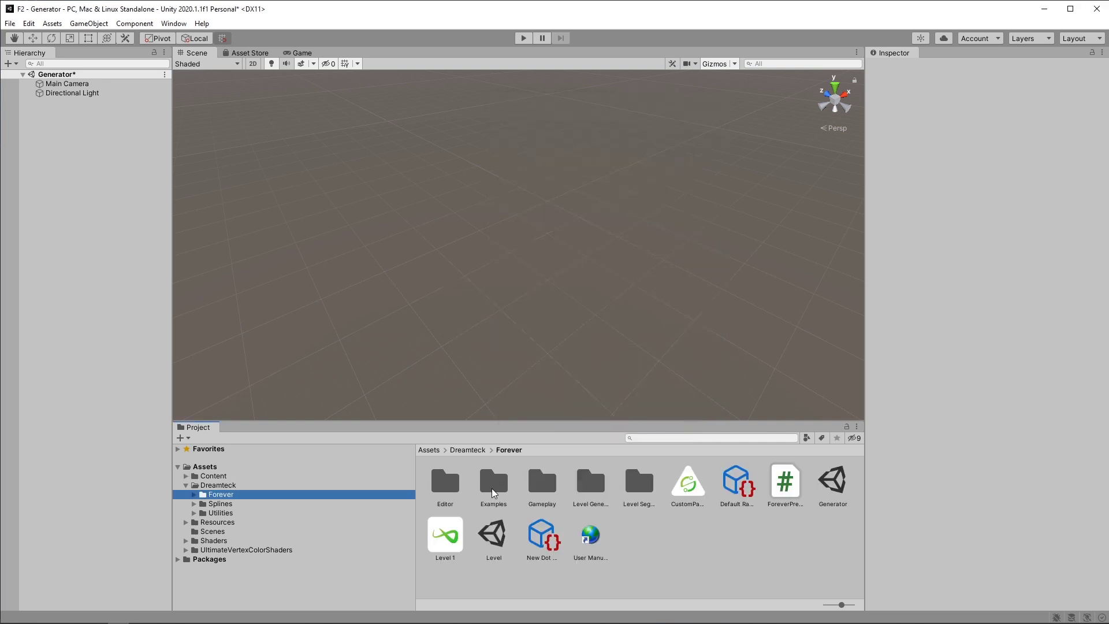
double_click(487, 481)
double_click(445, 488)
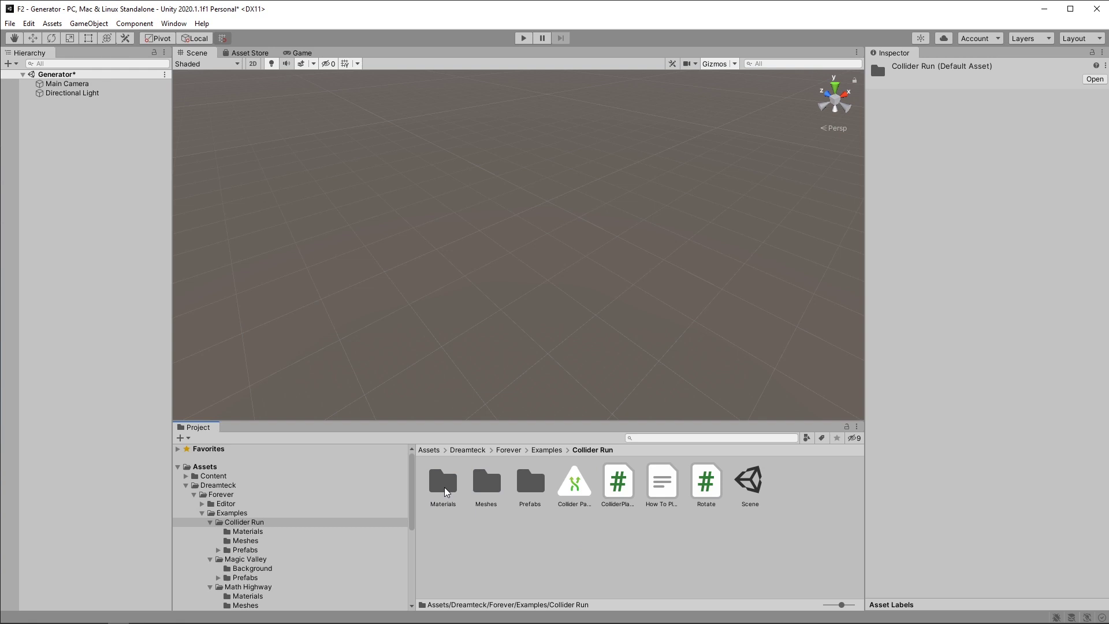
key("BackSpace")
double_click(446, 492)
double_click(749, 481)
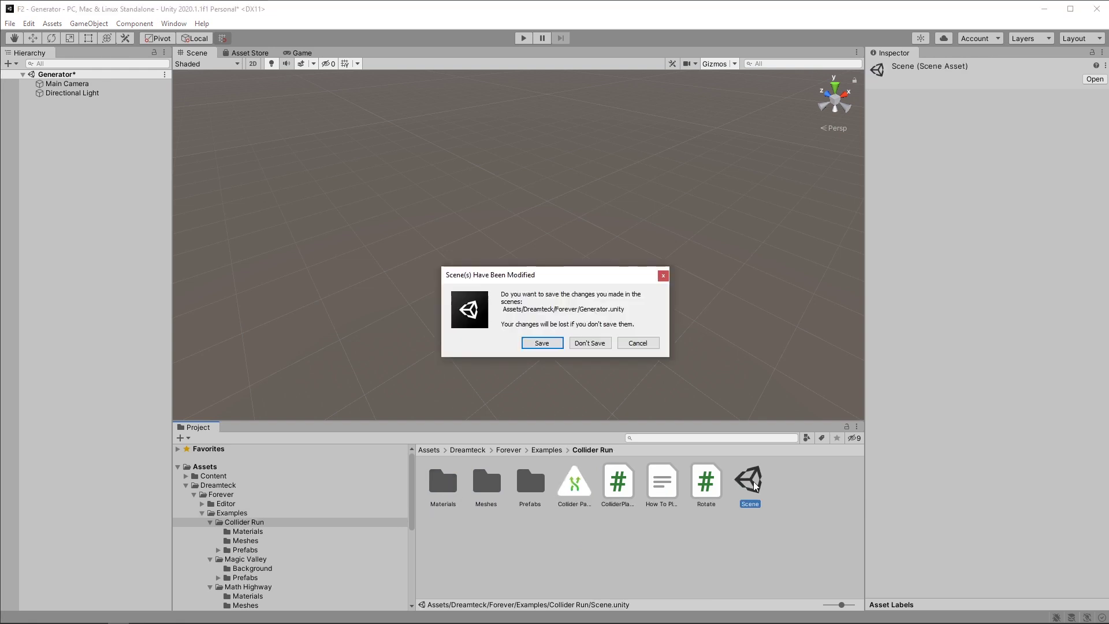
left_click(604, 341)
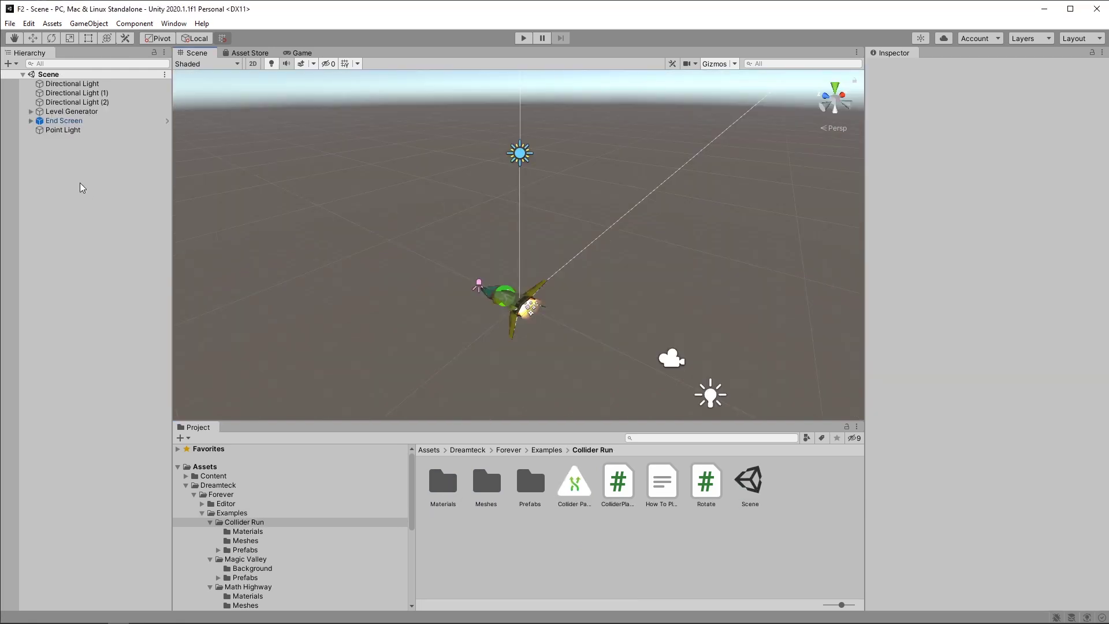
Start converting the Level Generator's legacy Level 1 to the new format and browse to the Collider Run example folder as its location
left_click(78, 114)
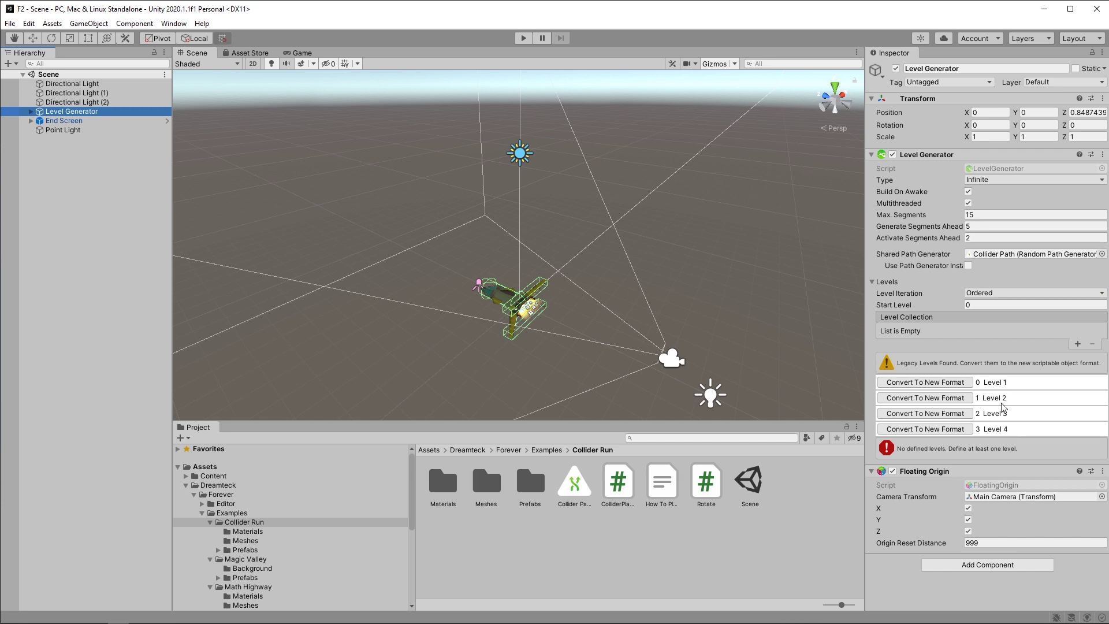
left_click(1000, 383)
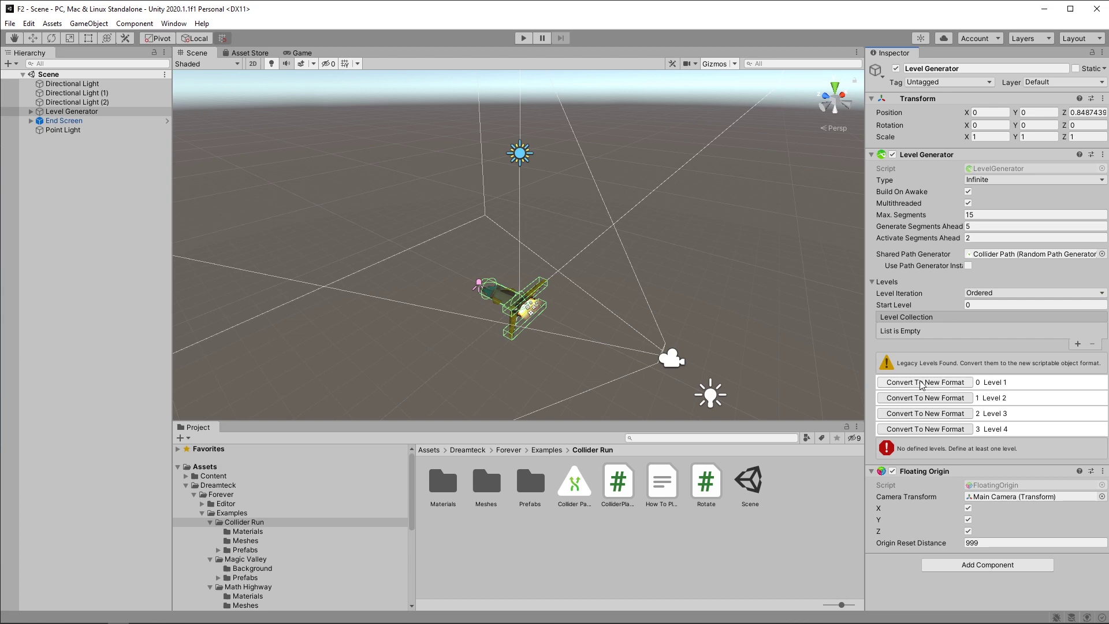
left_click(945, 382)
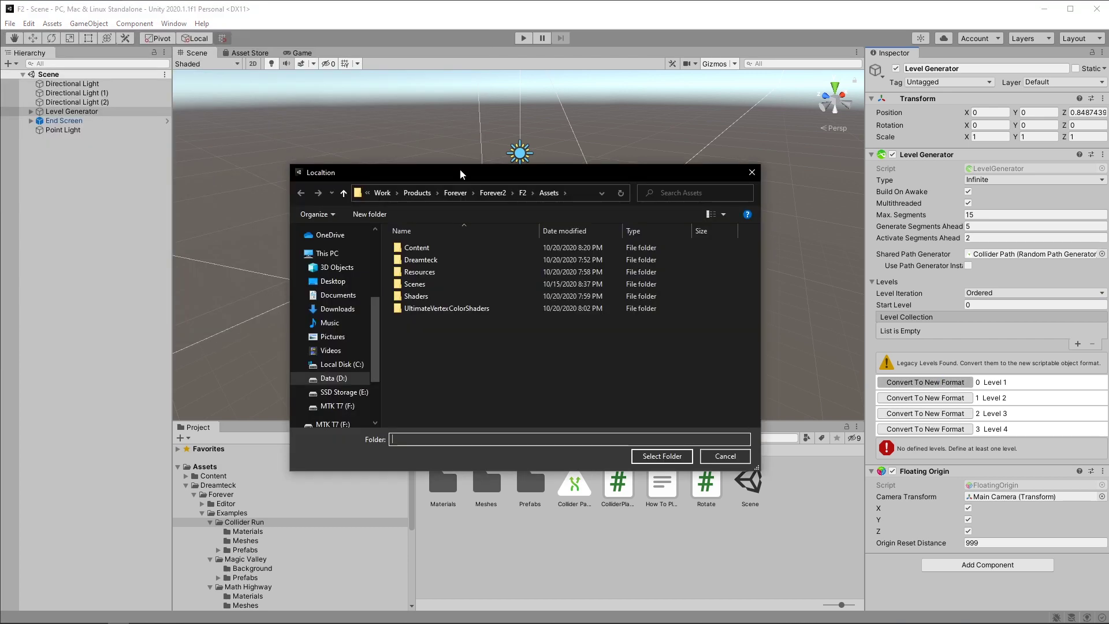
left_click_drag(460, 169, 470, 170)
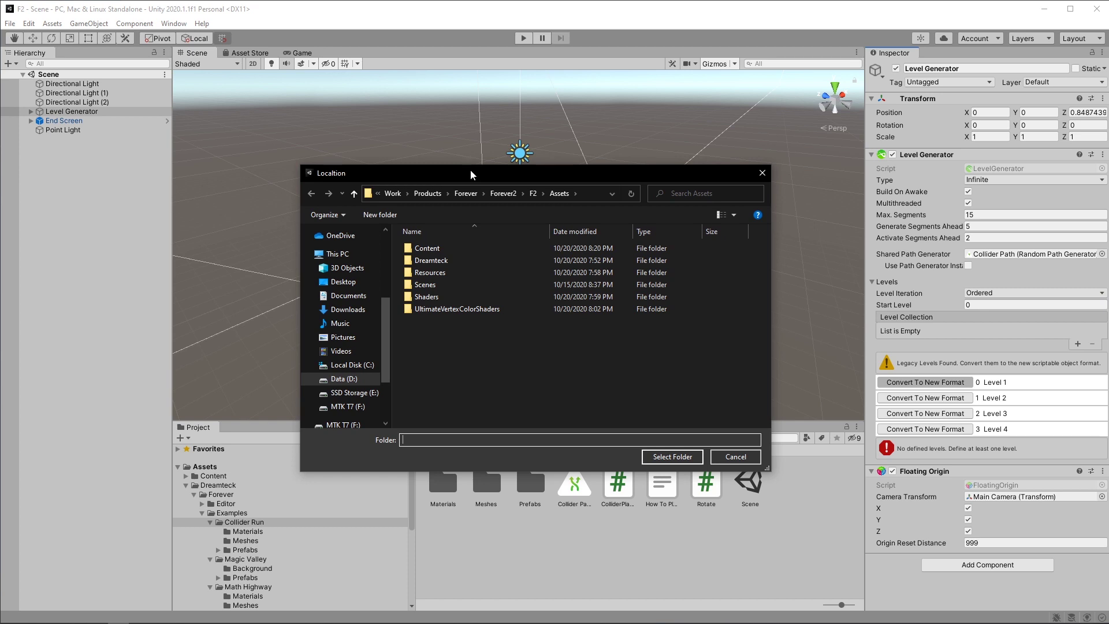
double_click(439, 262)
left_click(438, 248)
double_click(438, 247)
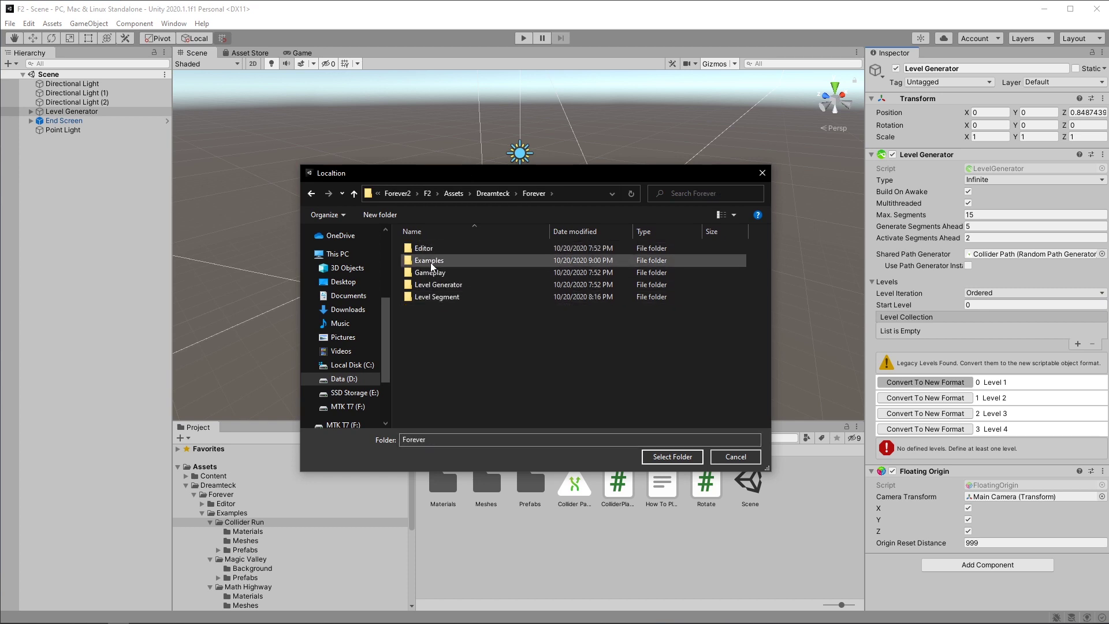
double_click(431, 261)
double_click(424, 248)
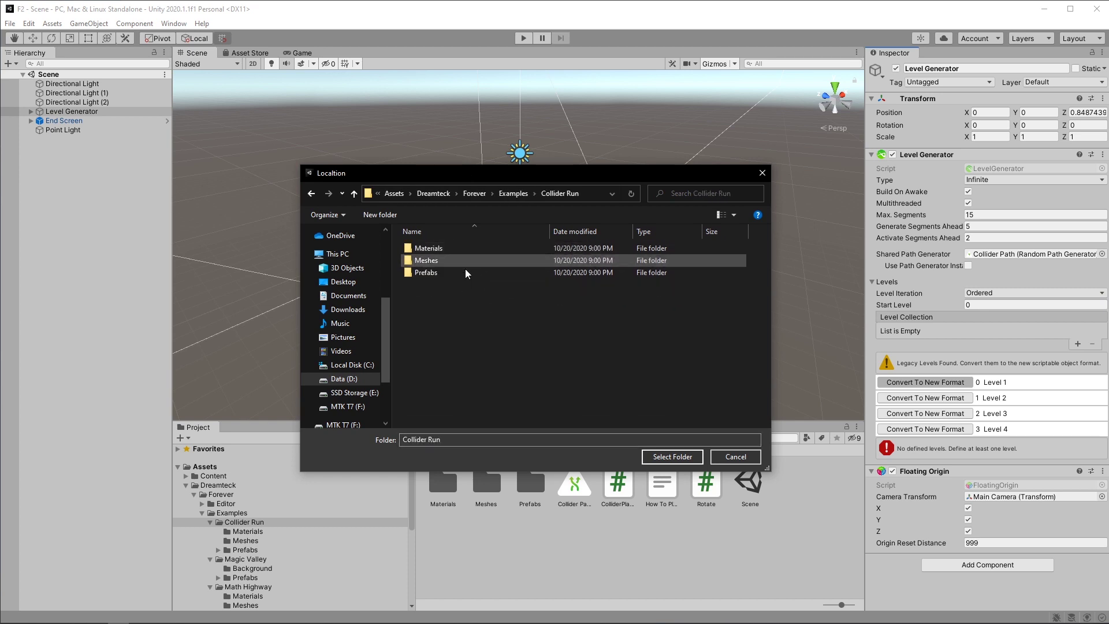
Create a folder named Levels inside Collider Run and select it as the destination for the converted Level 1
right_click(448, 314)
mouse_move(537, 477)
left_click(619, 333)
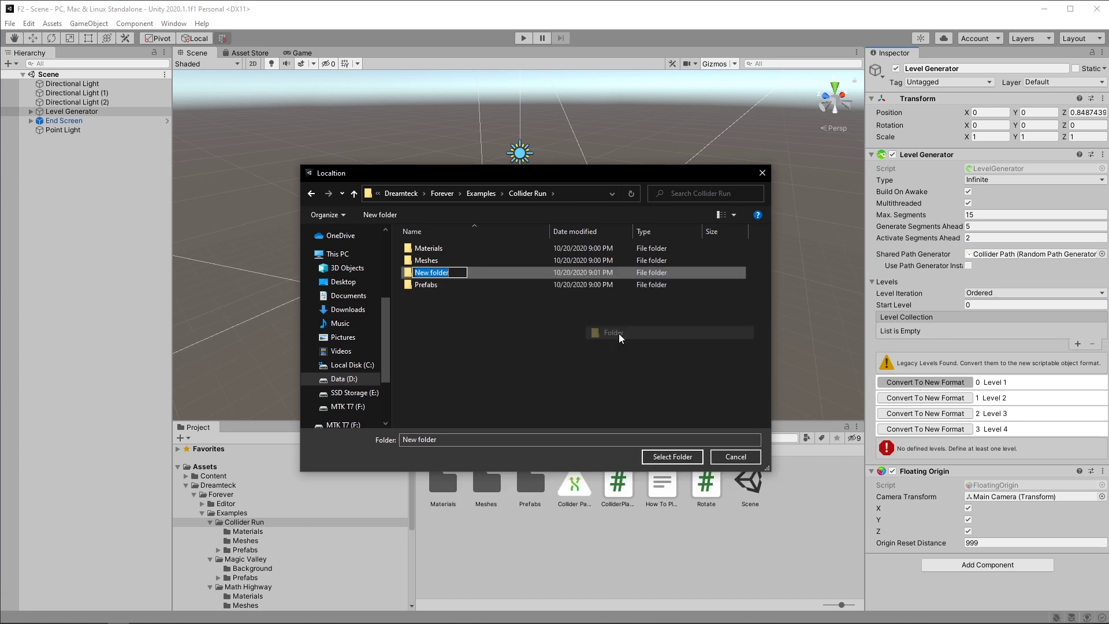
type("Levels")
key("Return")
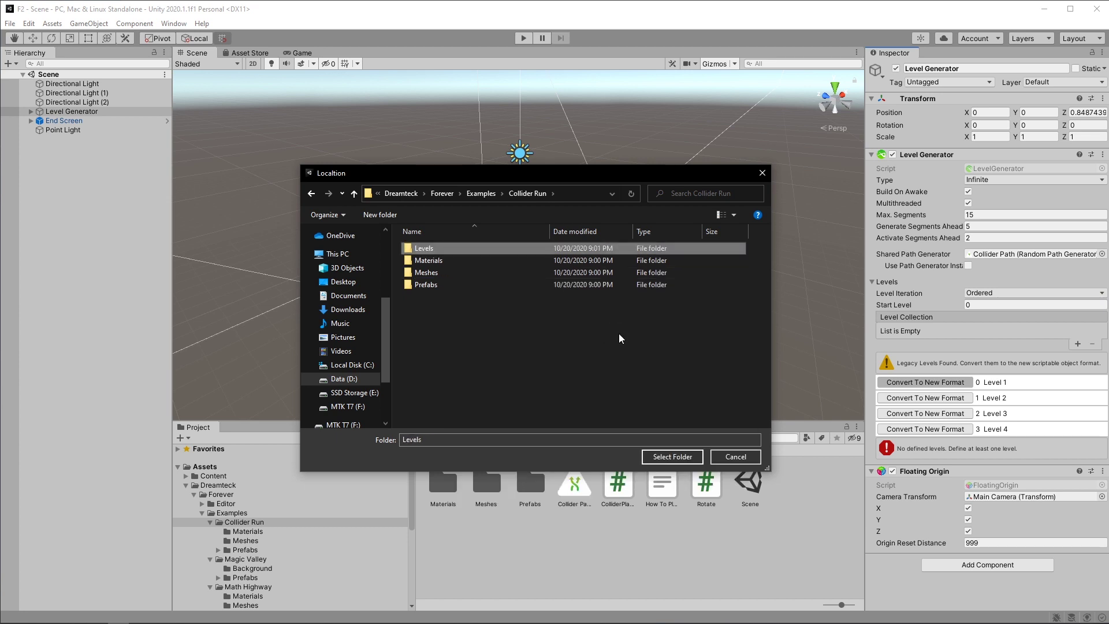
left_click(681, 459)
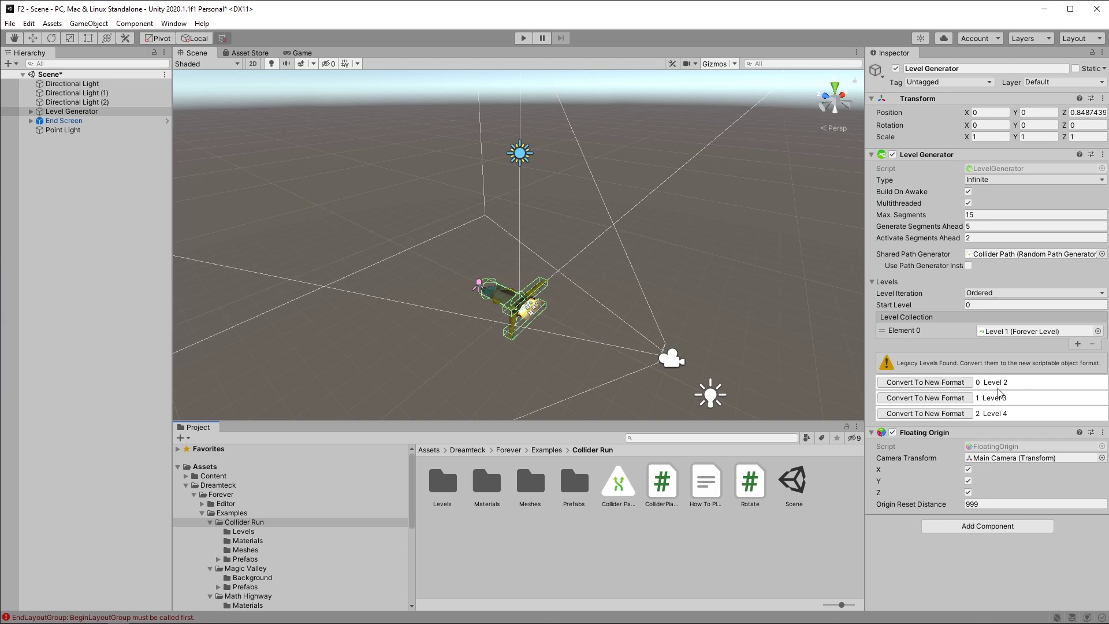
Convert the remaining legacy levels, Level 2, Level 3 and Level 4, to the new format in the Levels folder
left_click(960, 382)
left_click(688, 455)
left_click(900, 394)
left_click(688, 455)
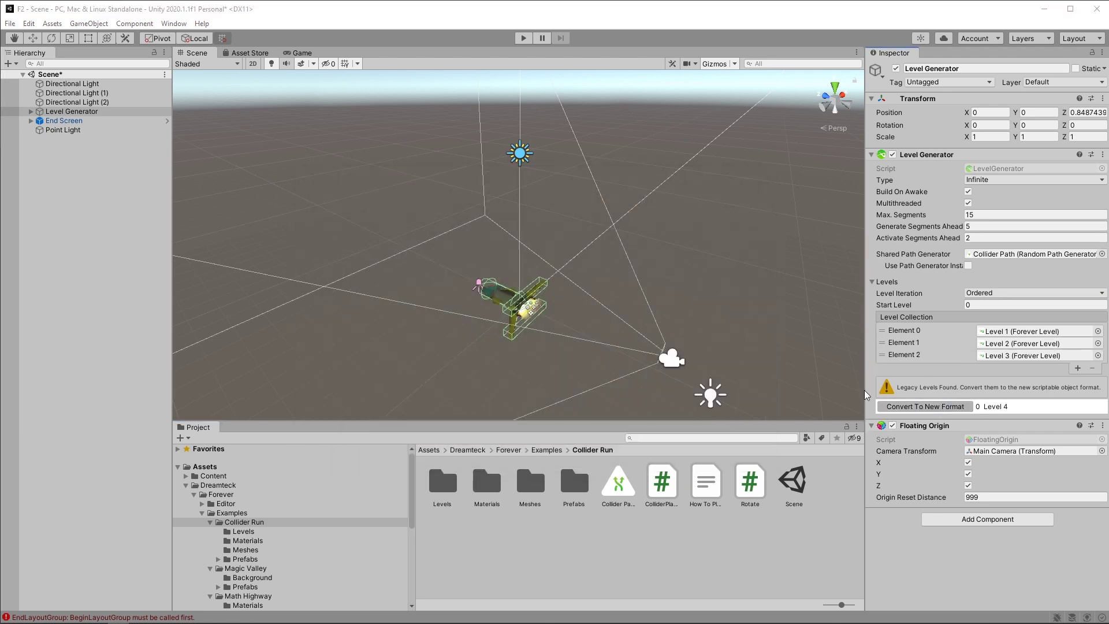
left_click(896, 406)
left_click(689, 456)
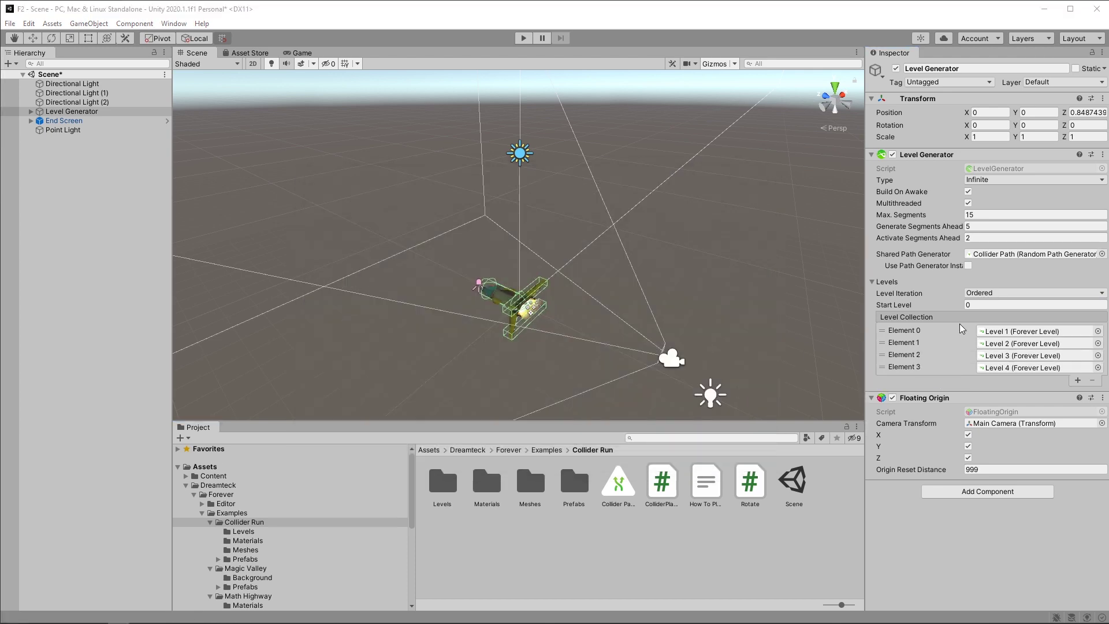
Assign a randomizer in the settings of the random sequences of the converted Collider Run levels
left_click(1017, 331)
left_click(444, 495)
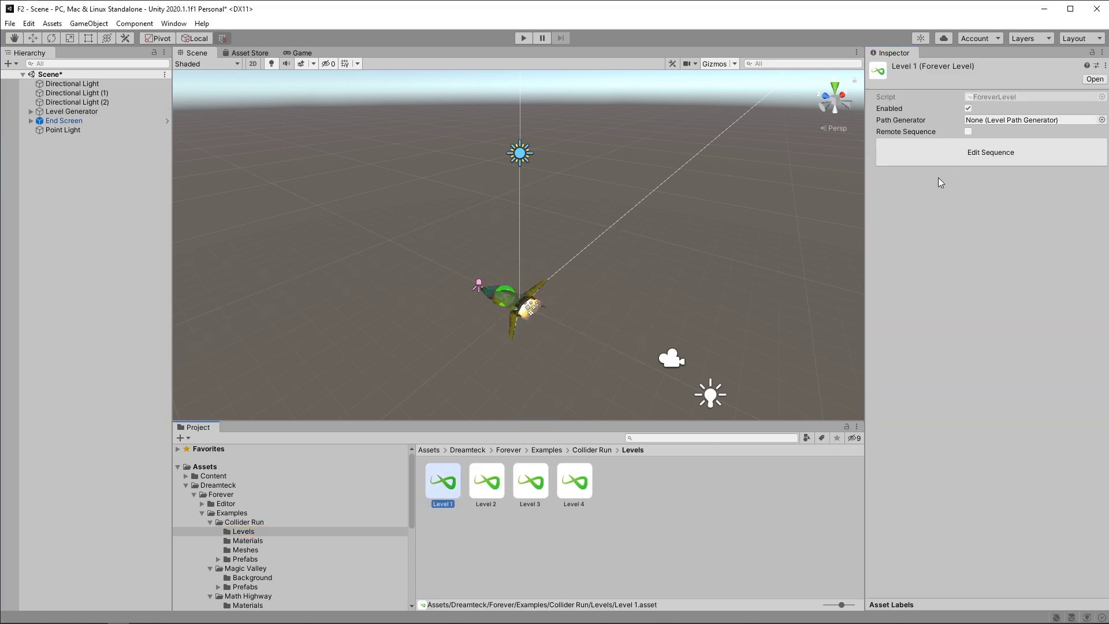
left_click(982, 155)
left_click_drag(561, 109, 561, 141)
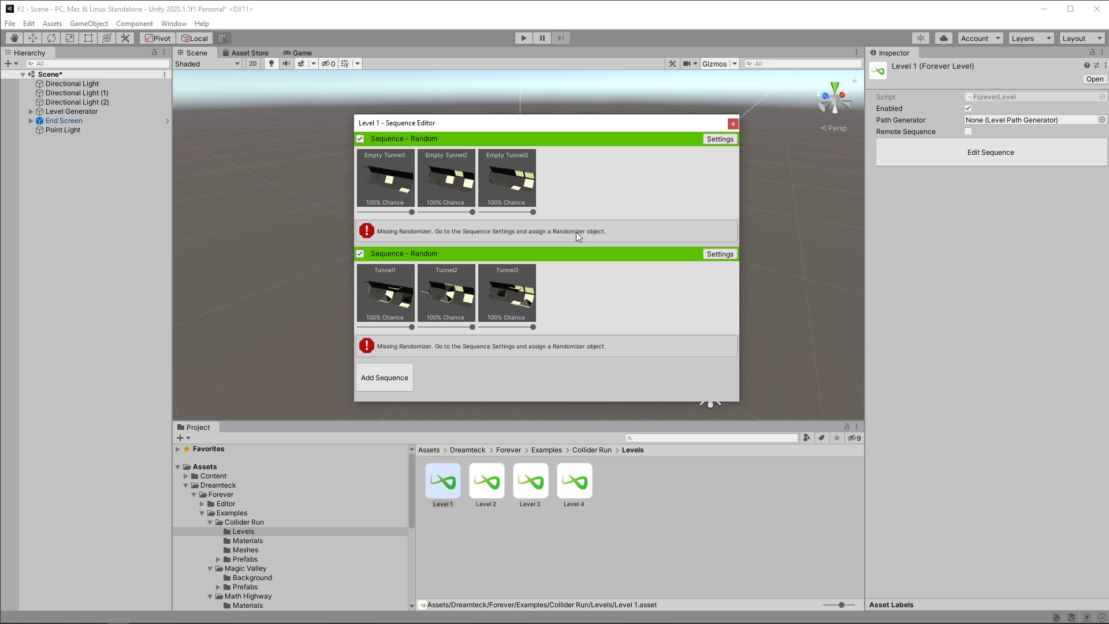
left_click(720, 139)
left_click(807, 233)
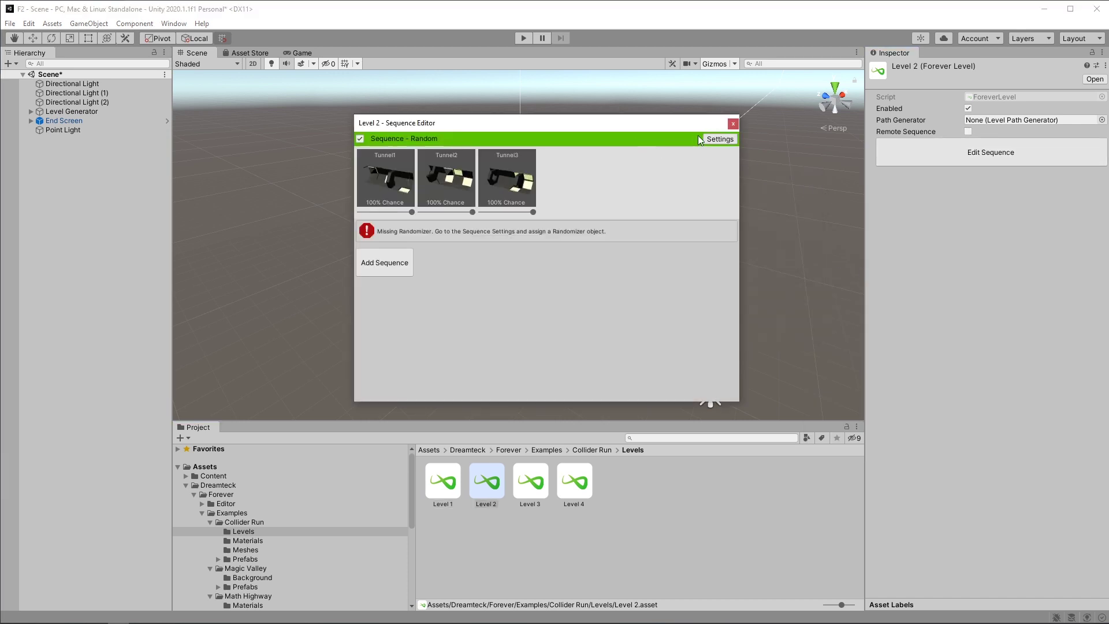
left_click(808, 232)
left_click(574, 481)
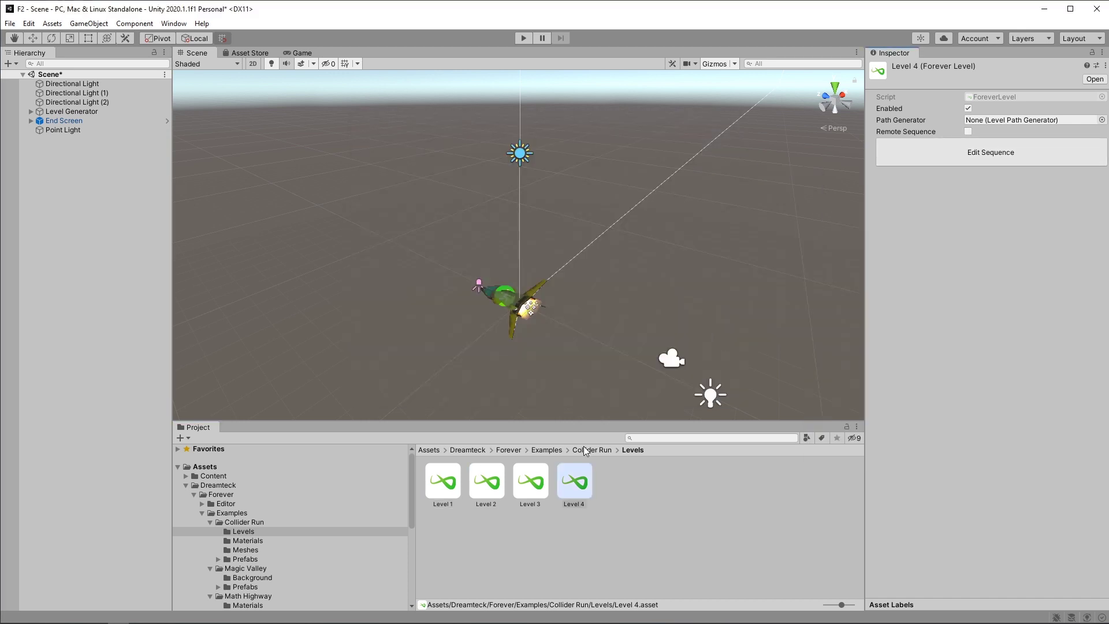
Assign the Default Randomizer to the Collider Path random path generator in the Collider Run folder
left_click(587, 449)
left_click(619, 492)
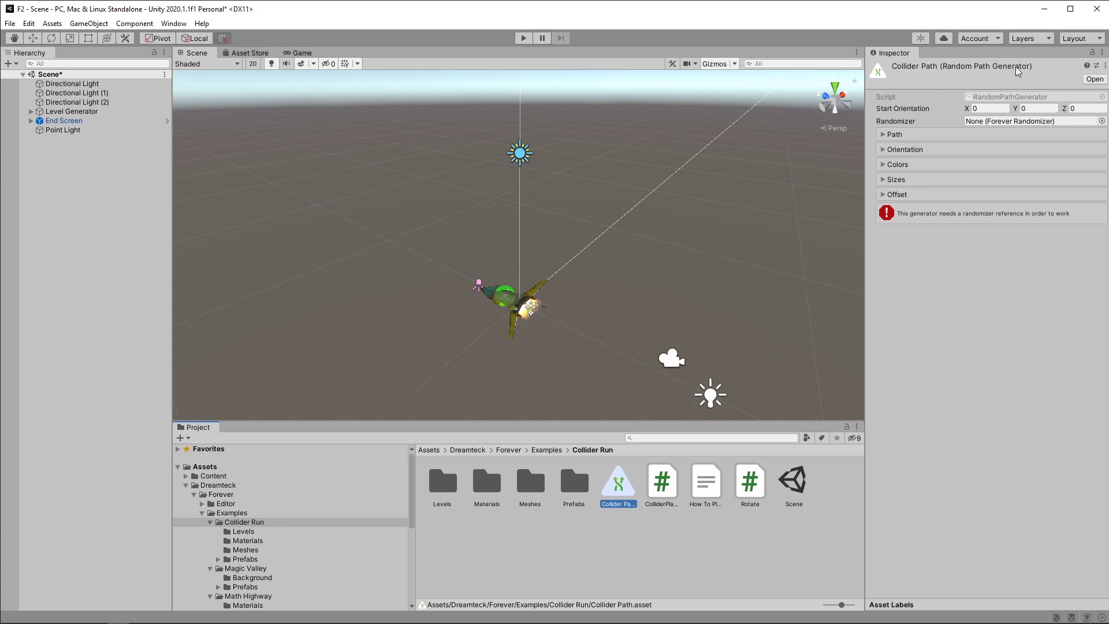
left_click(1100, 121)
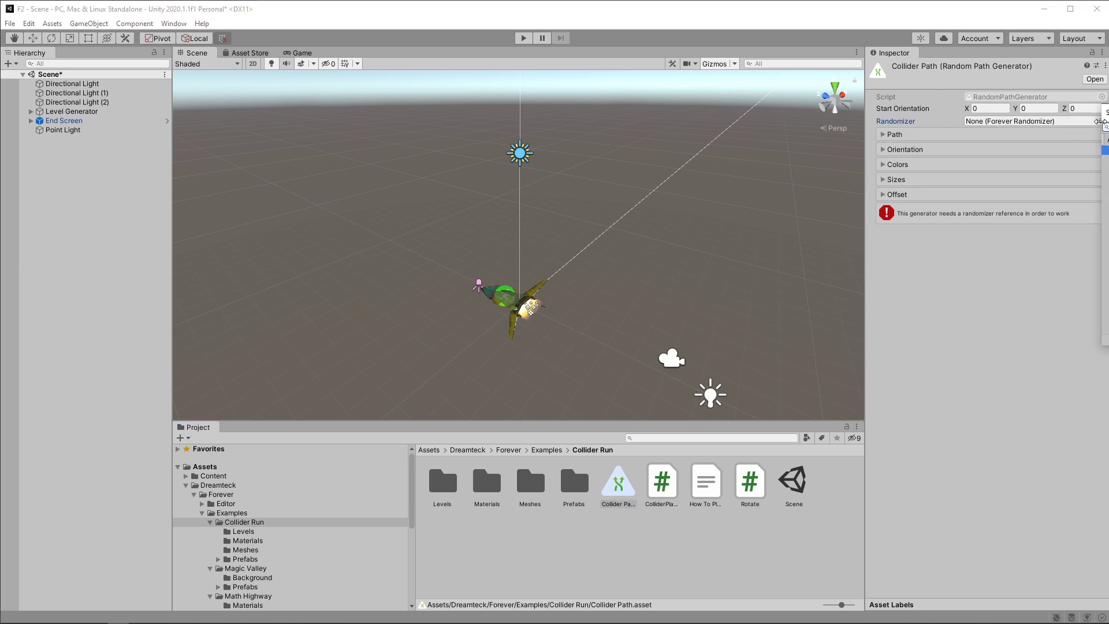
double_click(1104, 159)
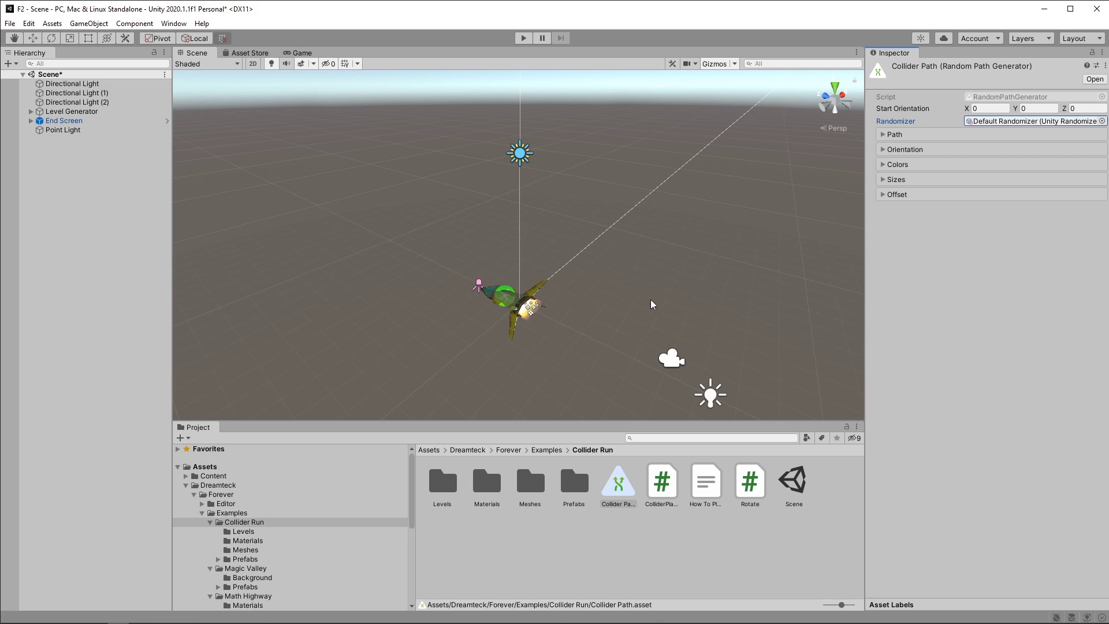
Play-test the Collider Run scene and stop the playback
left_click(521, 38)
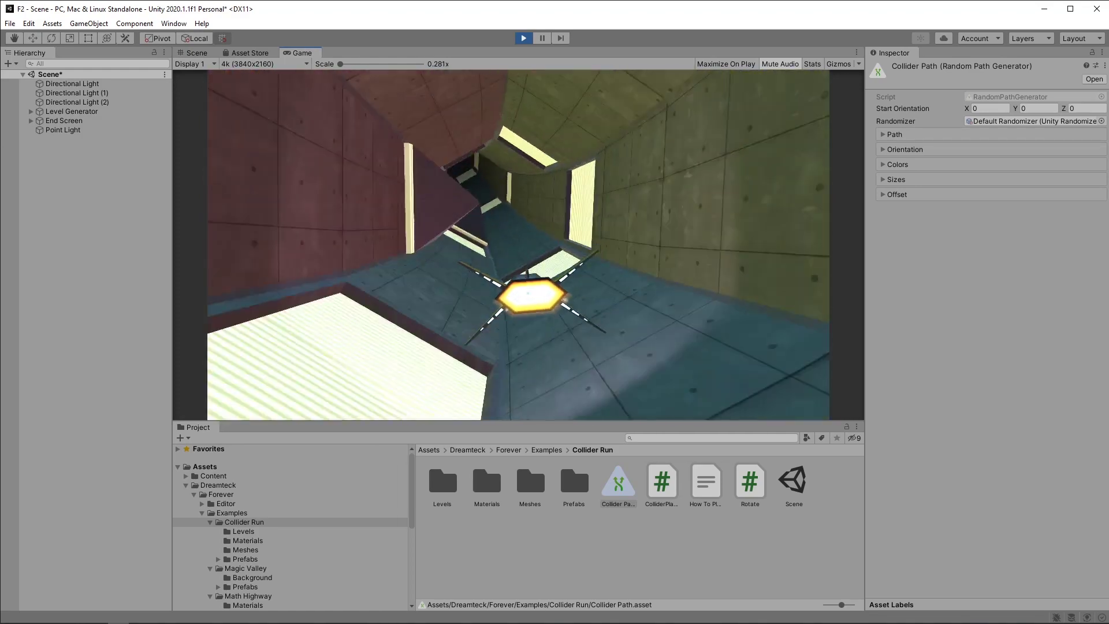
key("ctrl+p")
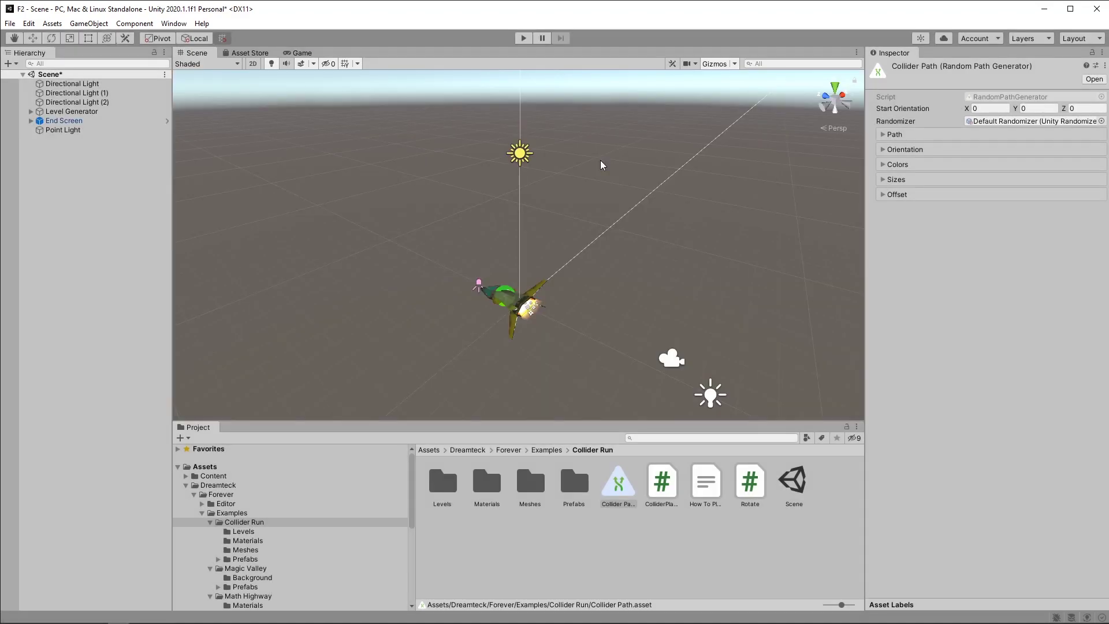